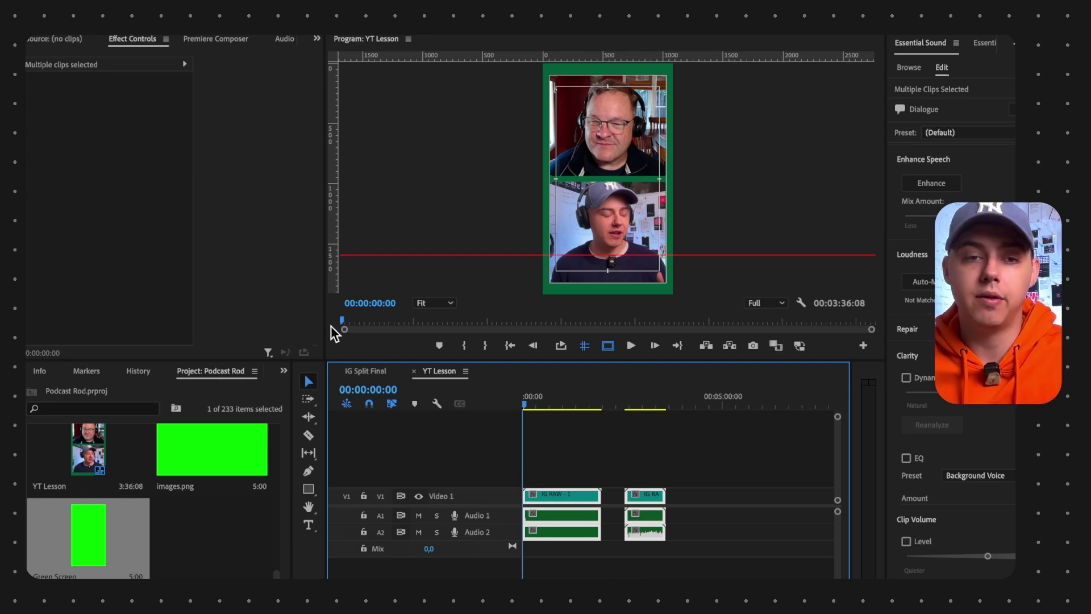
- Widen the program monitor area and move the sequence playhead to 00:00:24:00
{"action": "left_click_drag", "start_coordinate": [324, 325], "coordinate": [291, 331]}
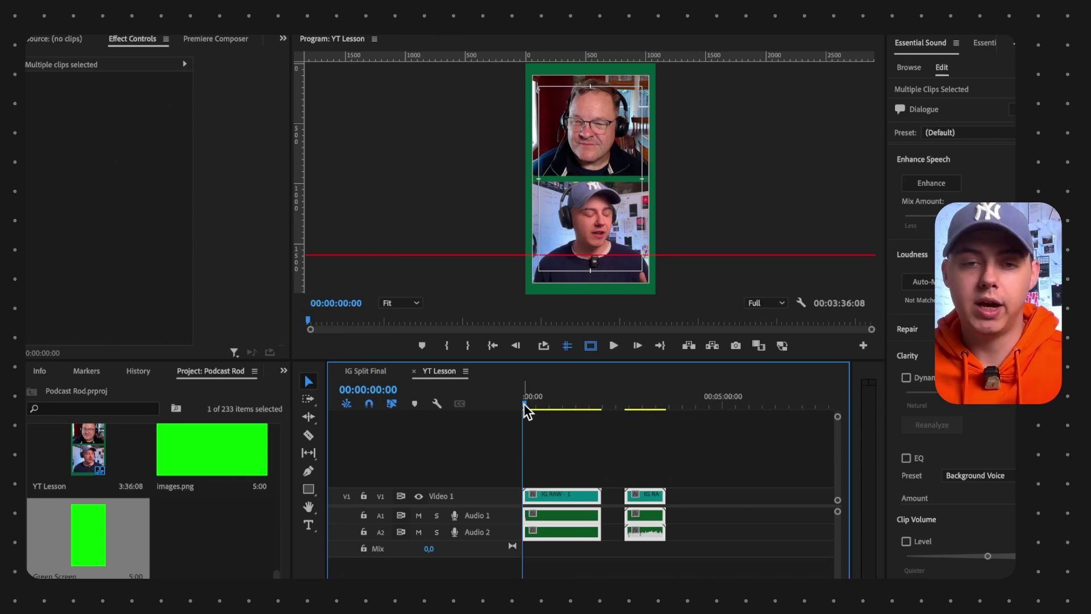
{"action": "mouse_move", "coordinate": [524, 405]}
{"action": "left_mouse_down"}
{"action": "mouse_move", "coordinate": [637, 413]}
{"action": "mouse_move", "coordinate": [539, 414]}
{"action": "left_mouse_up"}
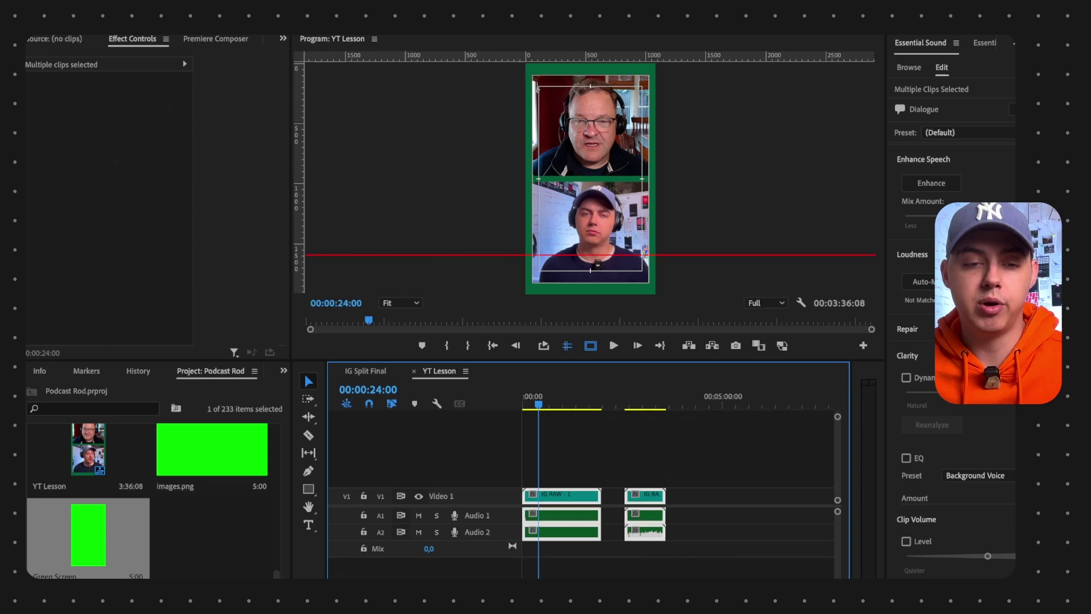
- Switch to the browser to look at the image results for "green screen 4k image", and return to Premiere Pro
{"action": "left_click", "coordinate": [267, 574]}
{"action": "left_click", "coordinate": [398, 438]}
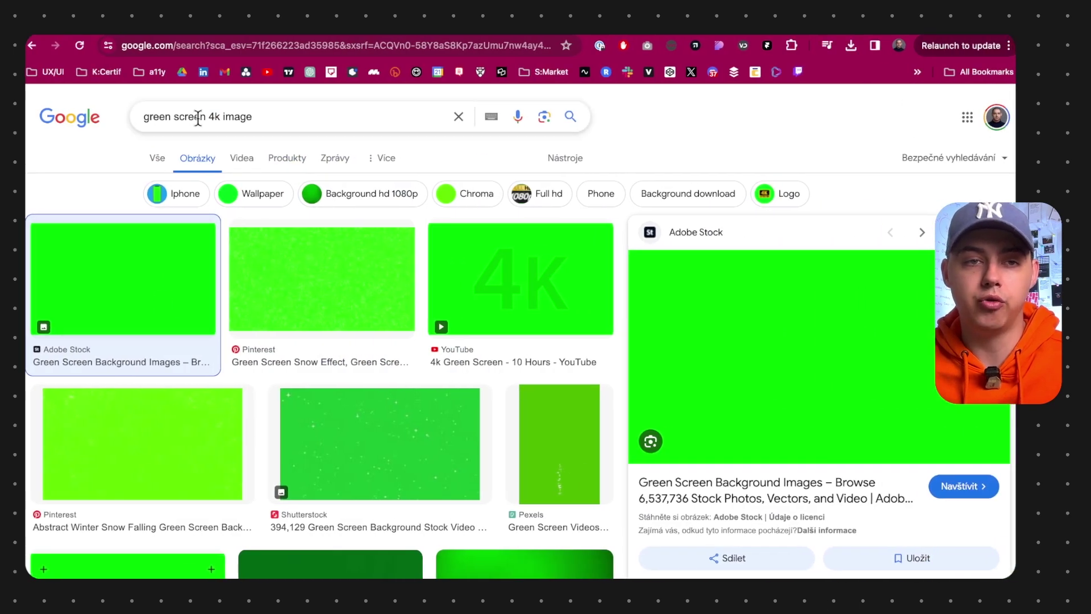
{"action": "key", "text": "ctrl+Left"}
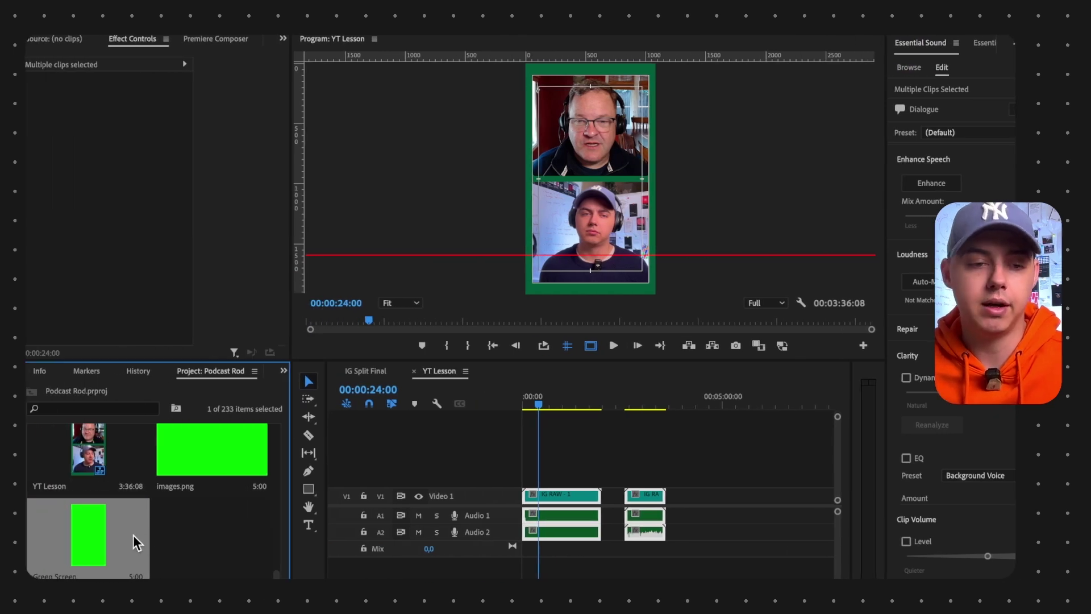
- Place the Green Screen image on Video 2 across the whole length of the clips and return the playhead to the start
{"action": "left_click_drag", "start_coordinate": [168, 529], "coordinate": [665, 481]}
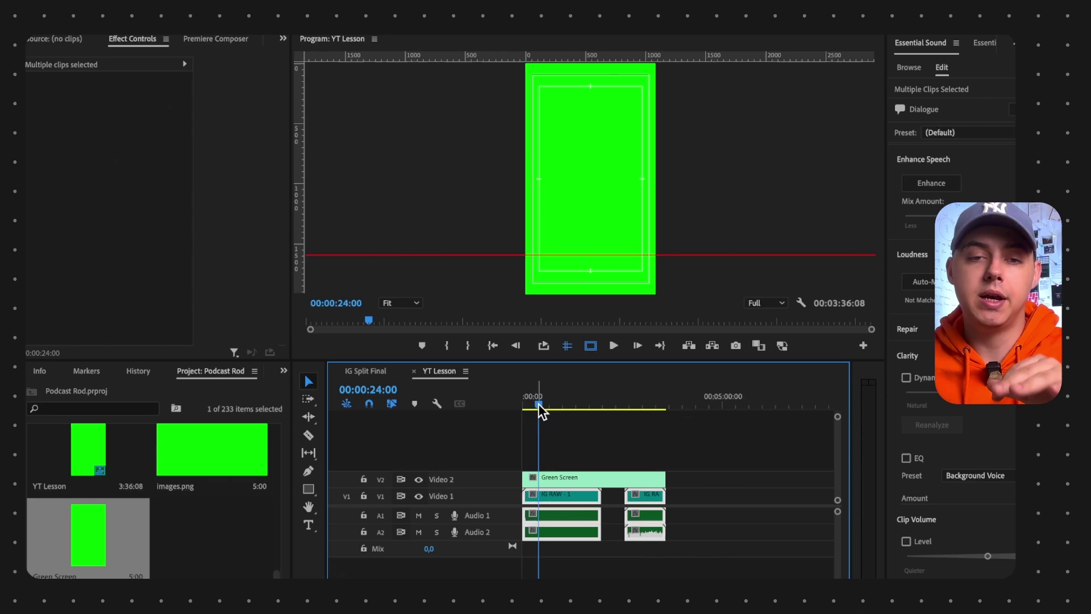
{"action": "left_click_drag", "start_coordinate": [538, 404], "coordinate": [522, 437]}
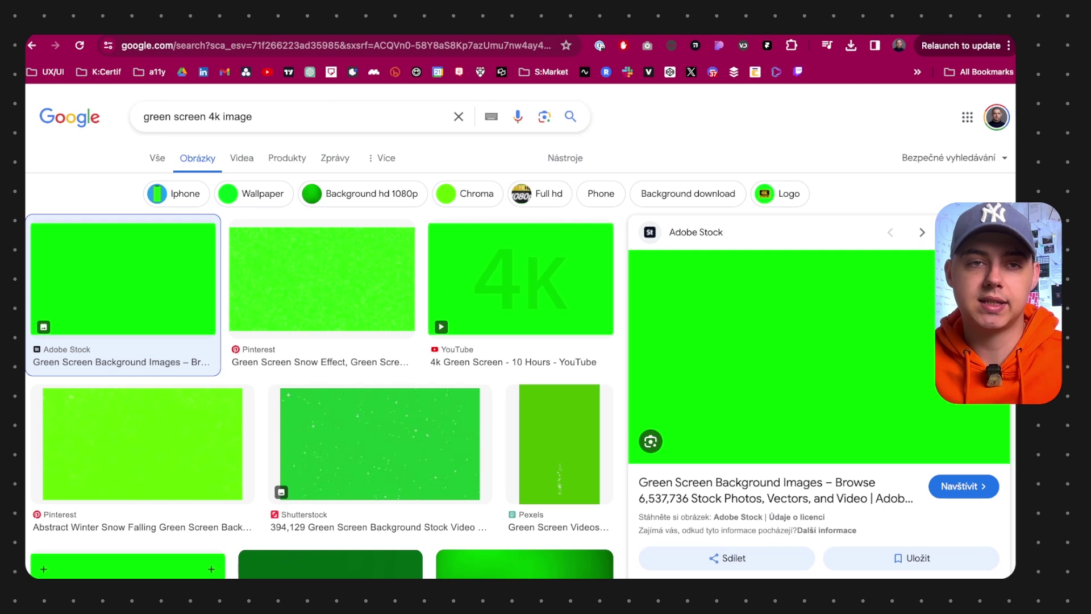
- Switch to Riverside in the browser, open the YT Lesson recording from its studio and create a new edit
{"action": "left_click", "coordinate": [239, 25]}
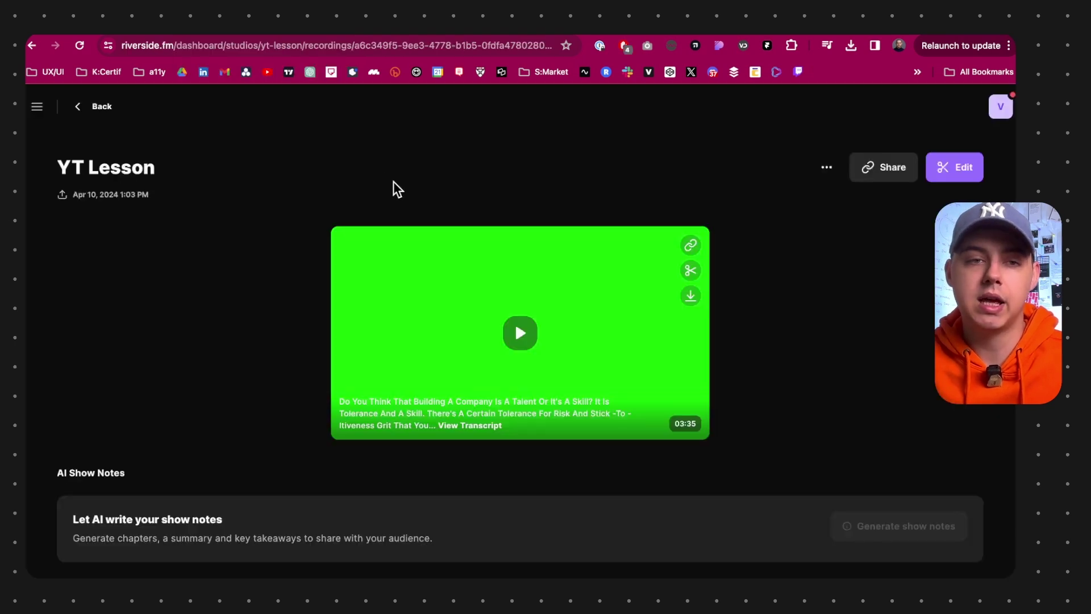
{"action": "left_click", "coordinate": [82, 108]}
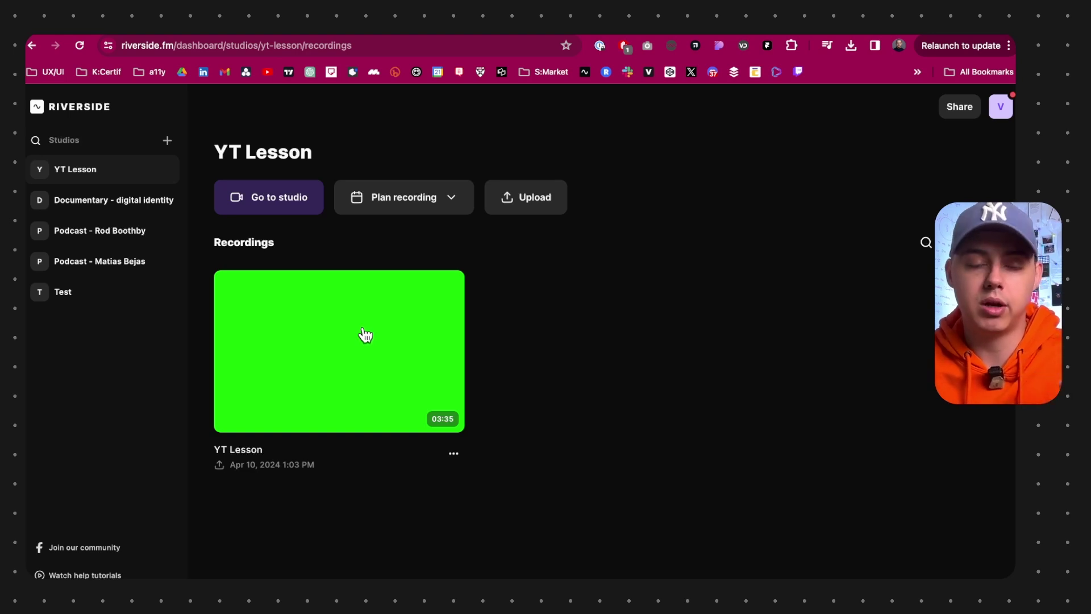
{"action": "left_click", "coordinate": [366, 335]}
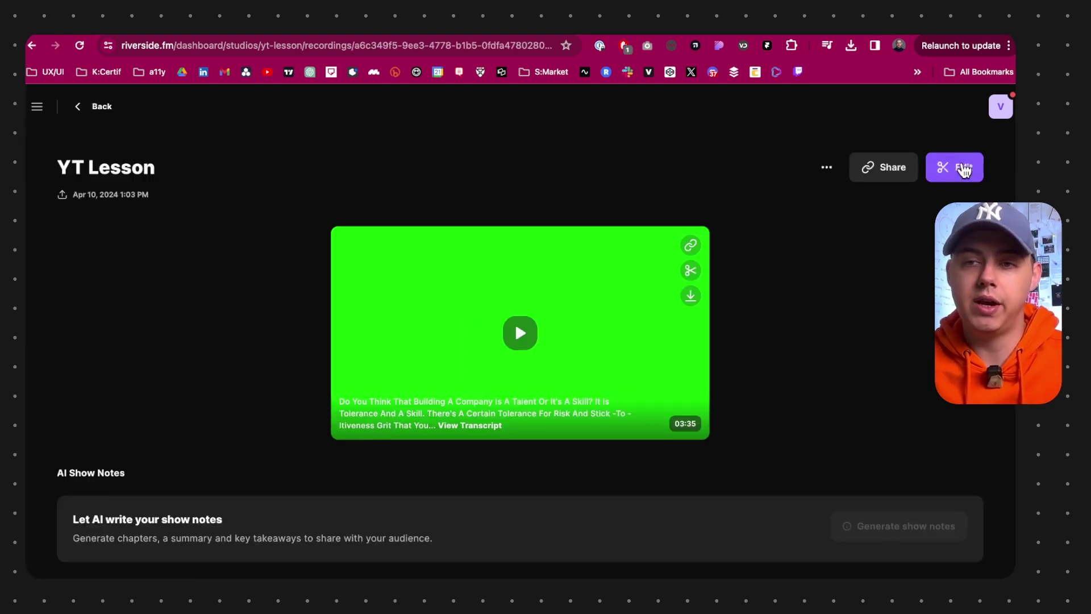
{"action": "left_click", "coordinate": [960, 169]}
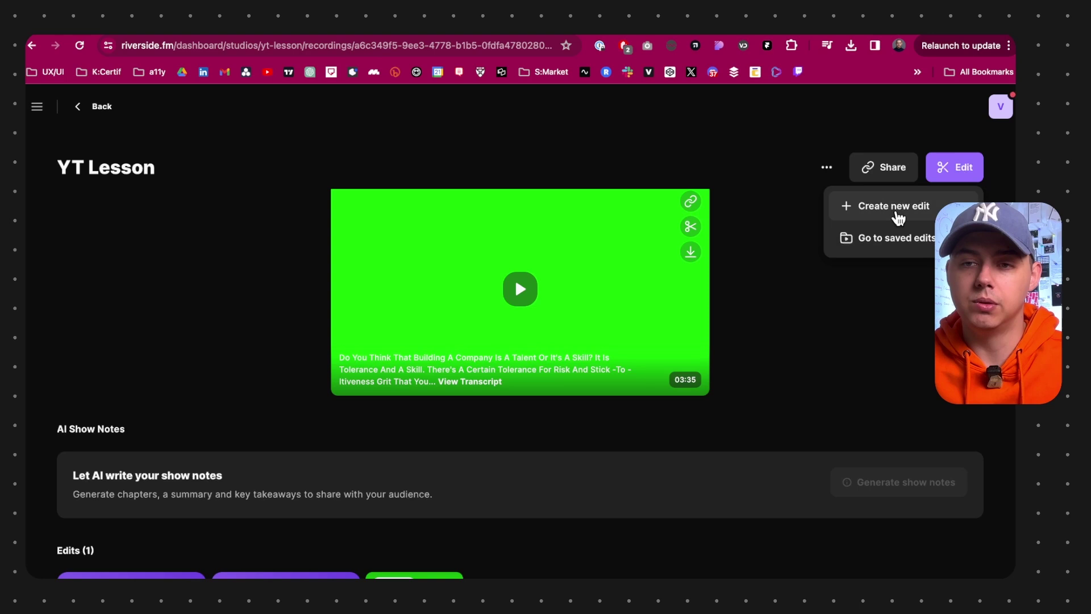
{"action": "left_click", "coordinate": [895, 209]}
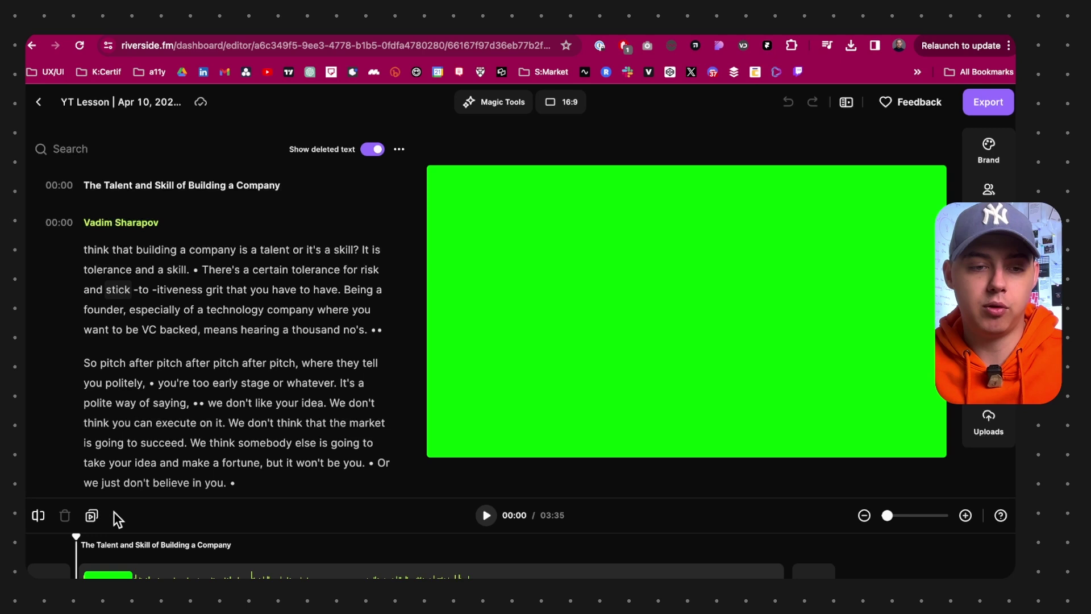
- At 00:12, at the word "stick", add captions with the first preset and place them near the middle of the frame
{"action": "left_click_drag", "start_coordinate": [78, 538], "coordinate": [104, 537]}
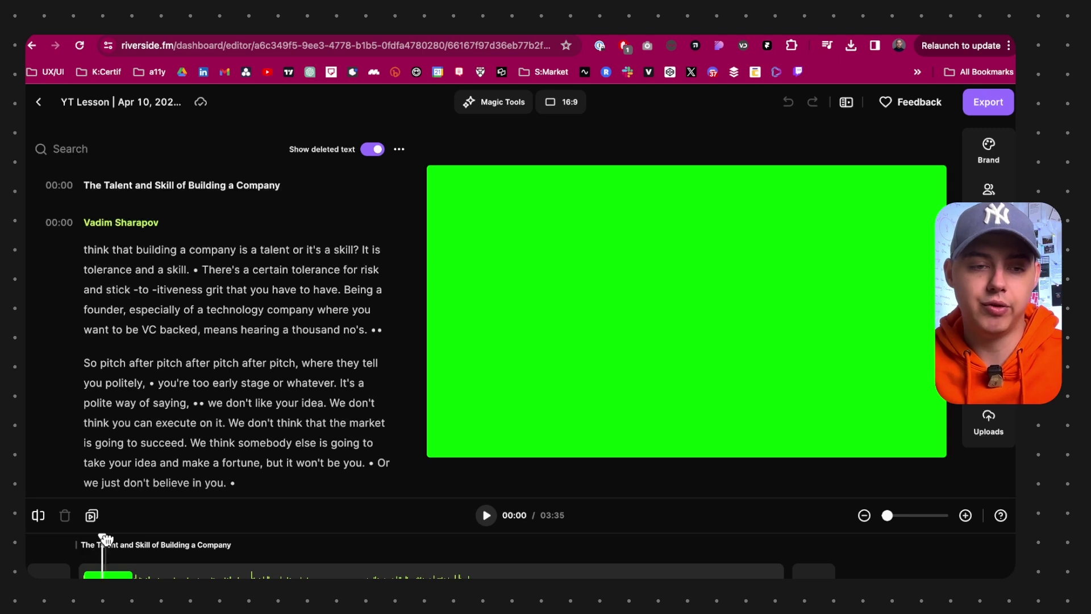
{"action": "double_click", "coordinate": [115, 291]}
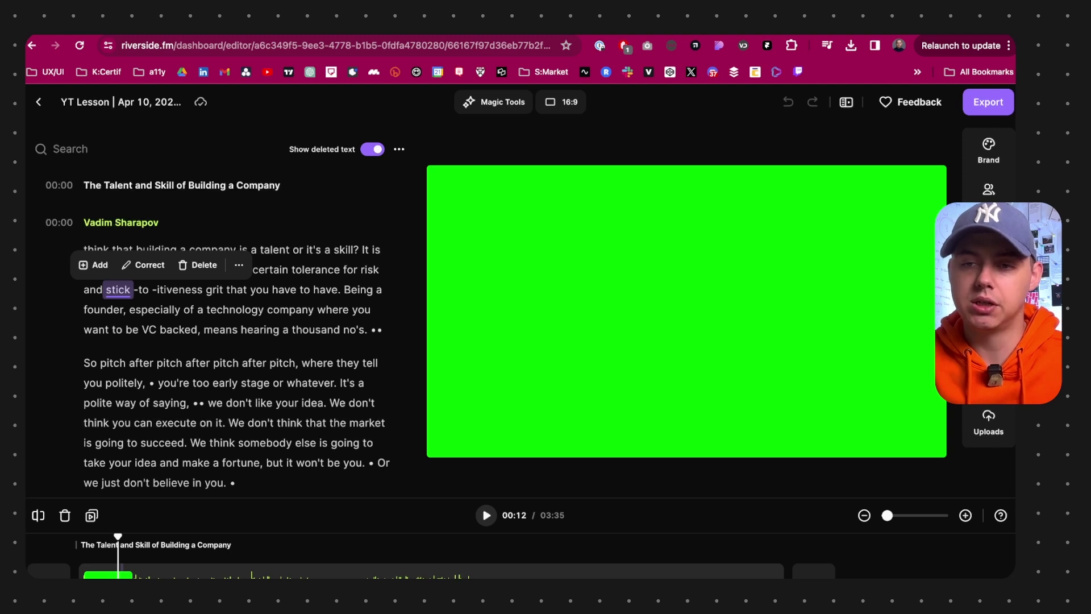
{"action": "left_click", "coordinate": [989, 233]}
{"action": "left_click", "coordinate": [863, 212]}
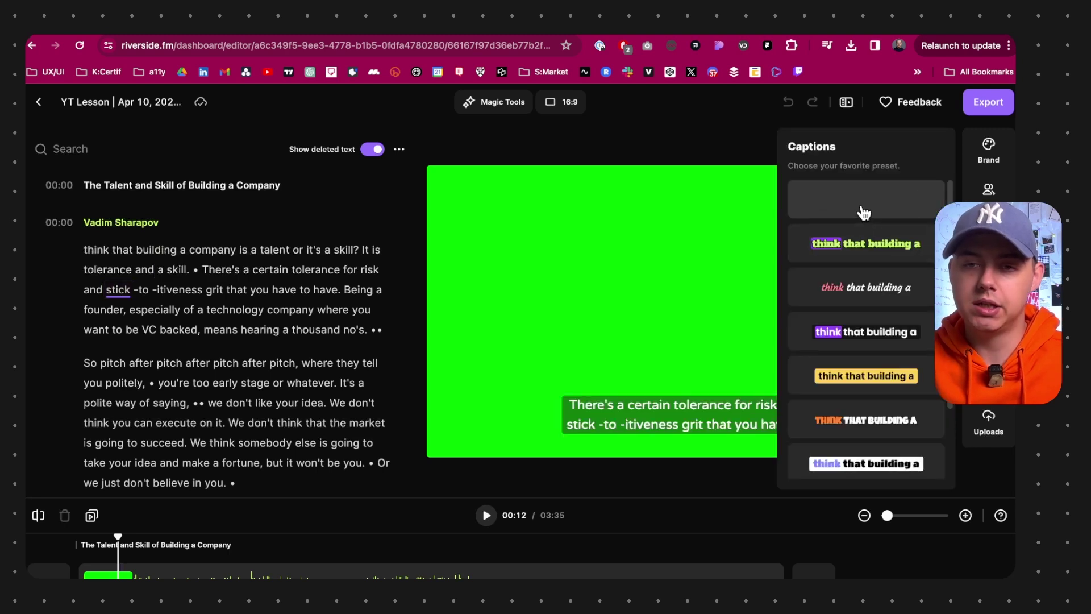
{"action": "left_click_drag", "start_coordinate": [687, 424], "coordinate": [682, 314]}
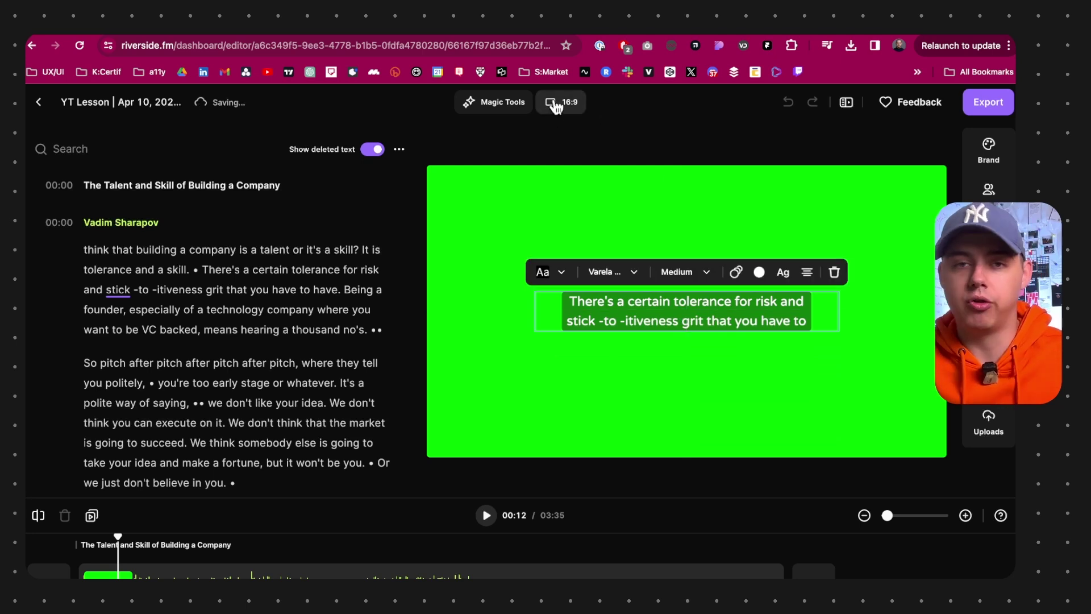
- Change the video's aspect ratio to 9:16 for Shorts, Reels and TikToks
{"action": "left_click", "coordinate": [558, 106]}
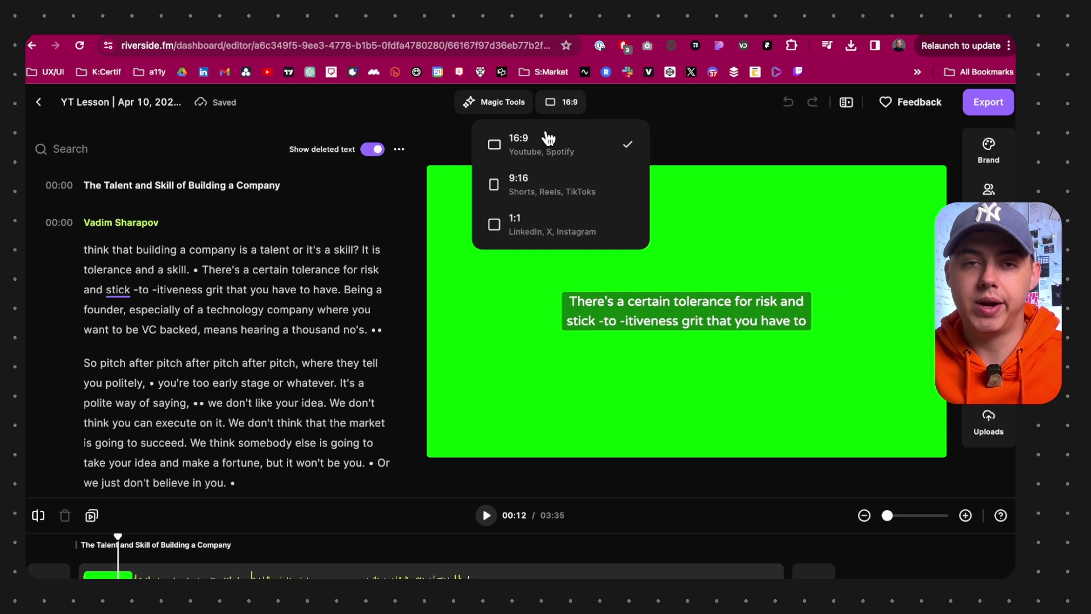
{"action": "left_click", "coordinate": [535, 189]}
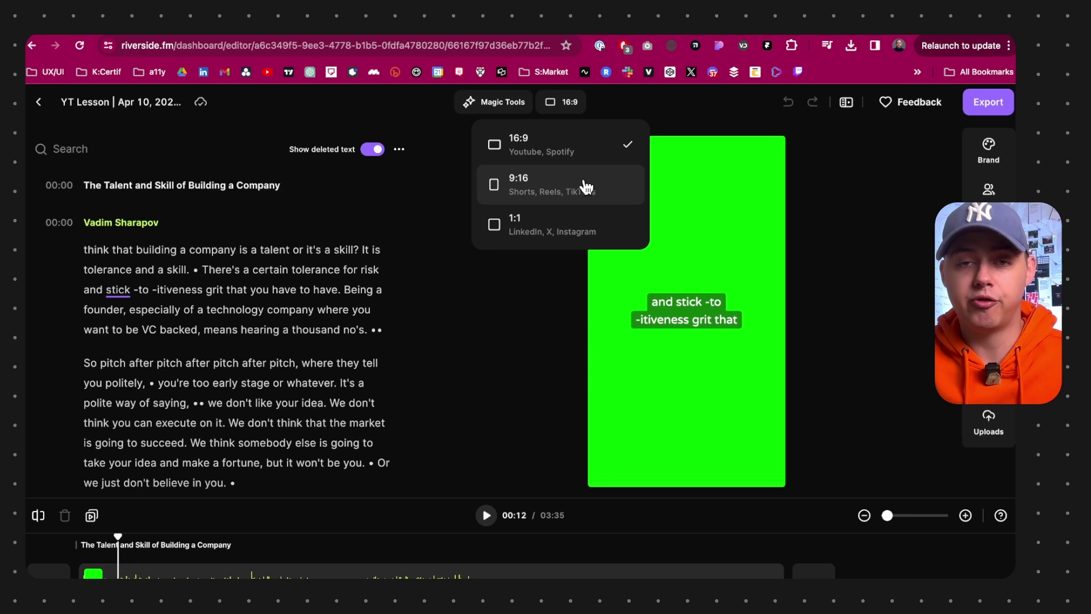
{"action": "left_click", "coordinate": [586, 187]}
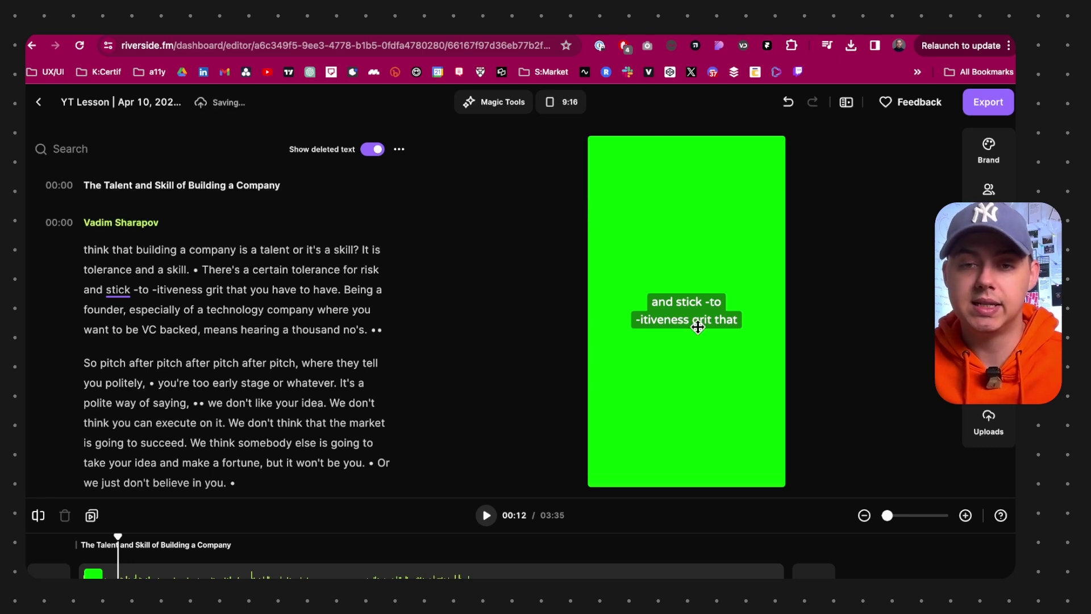
- Set the caption text style to Background invert
{"action": "left_click", "coordinate": [675, 319]}
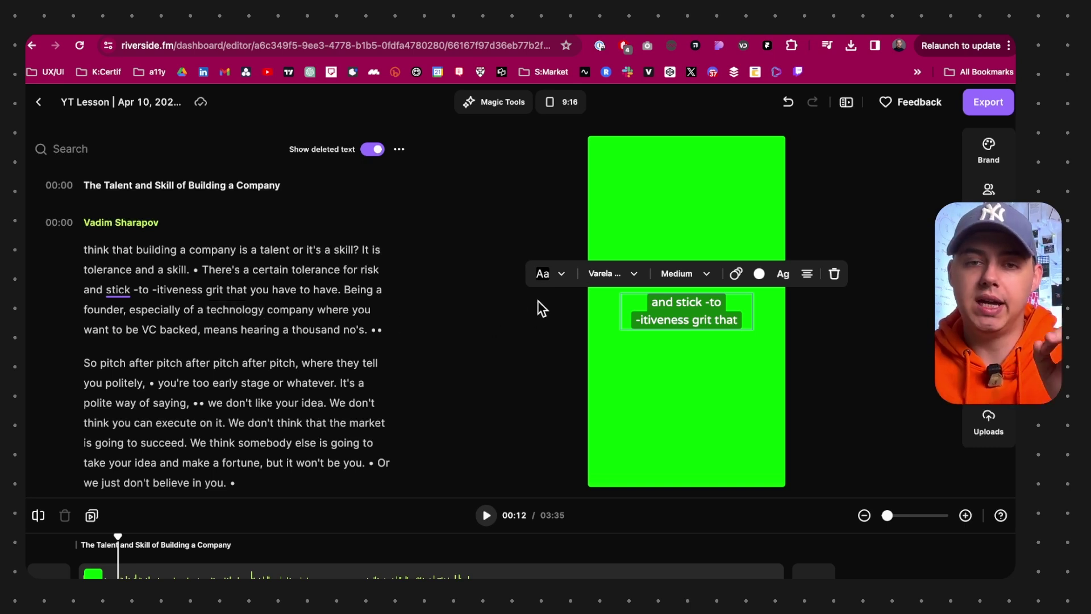
{"action": "left_click", "coordinate": [550, 274]}
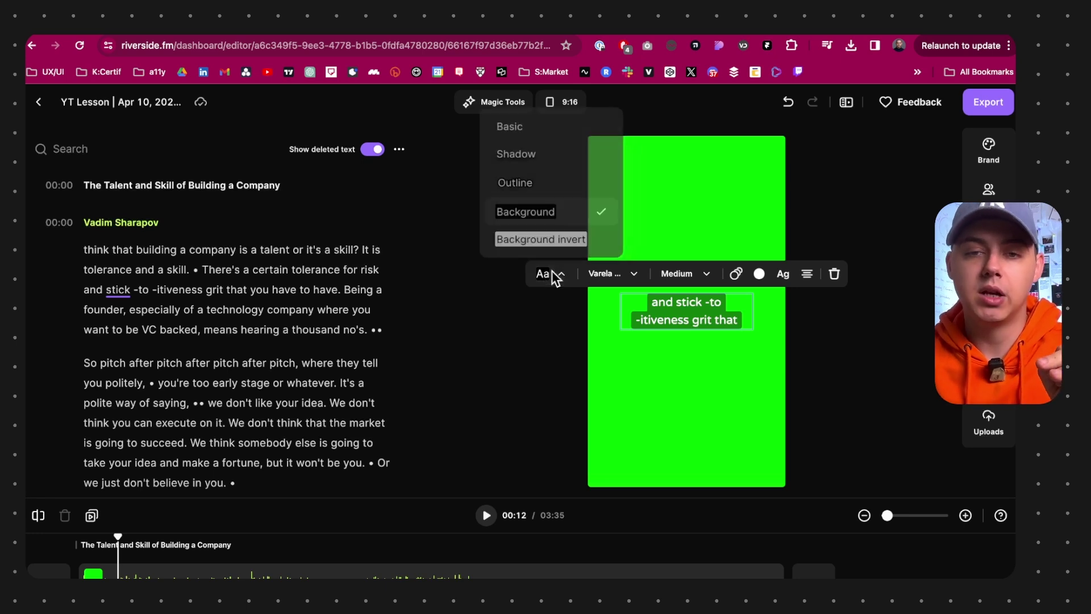
{"action": "left_click", "coordinate": [726, 318]}
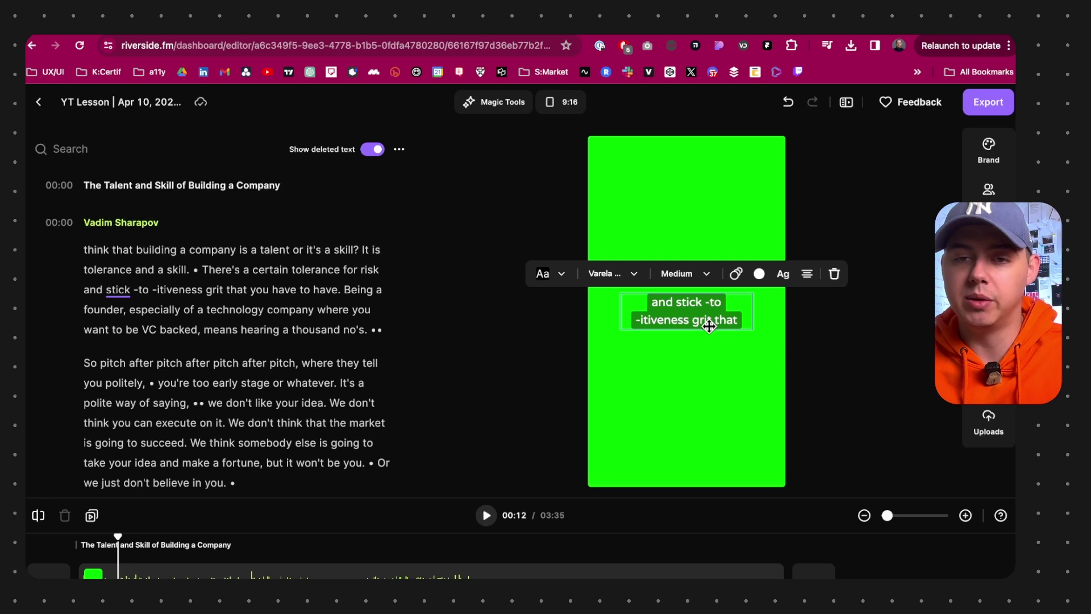
{"action": "left_click", "coordinate": [546, 273]}
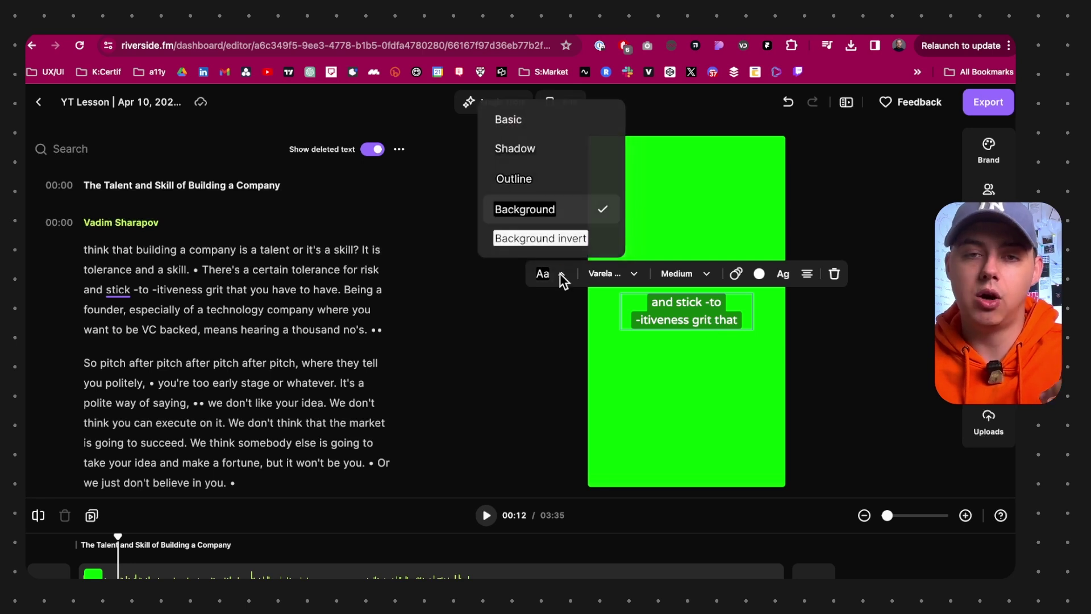
{"action": "left_click", "coordinate": [554, 242]}
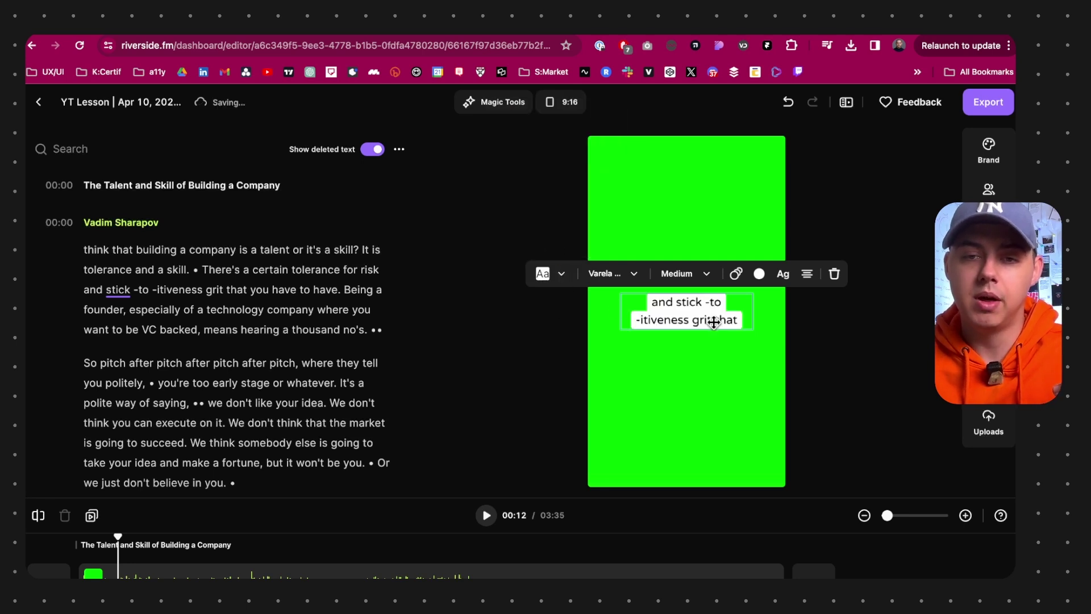
- Set the caption font to Inter and its size to Medium
{"action": "left_click", "coordinate": [613, 275]}
{"action": "left_click", "coordinate": [590, 109]}
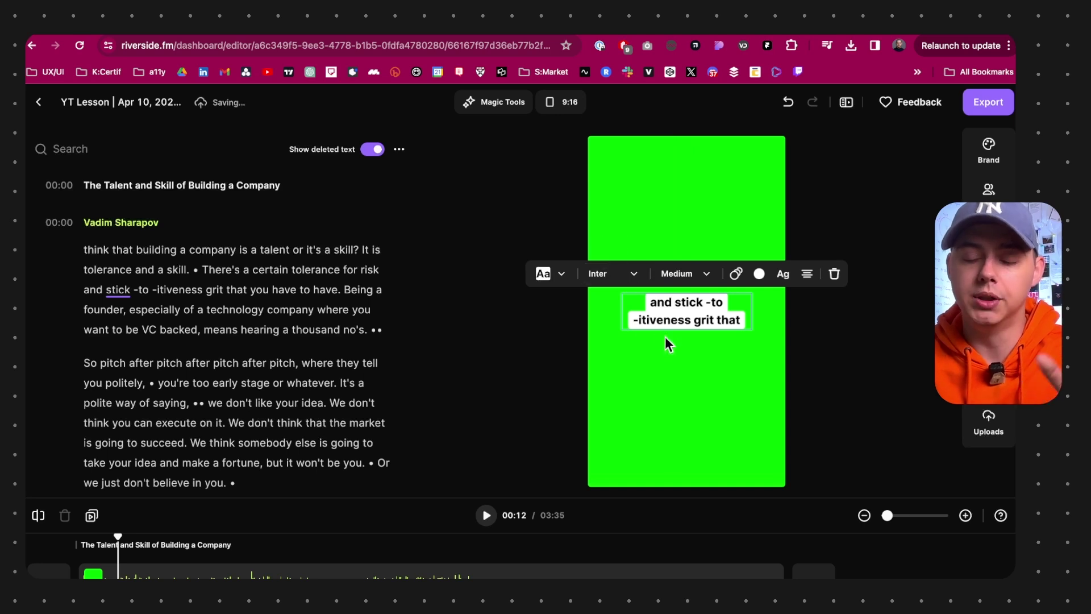
{"action": "left_click", "coordinate": [686, 273]}
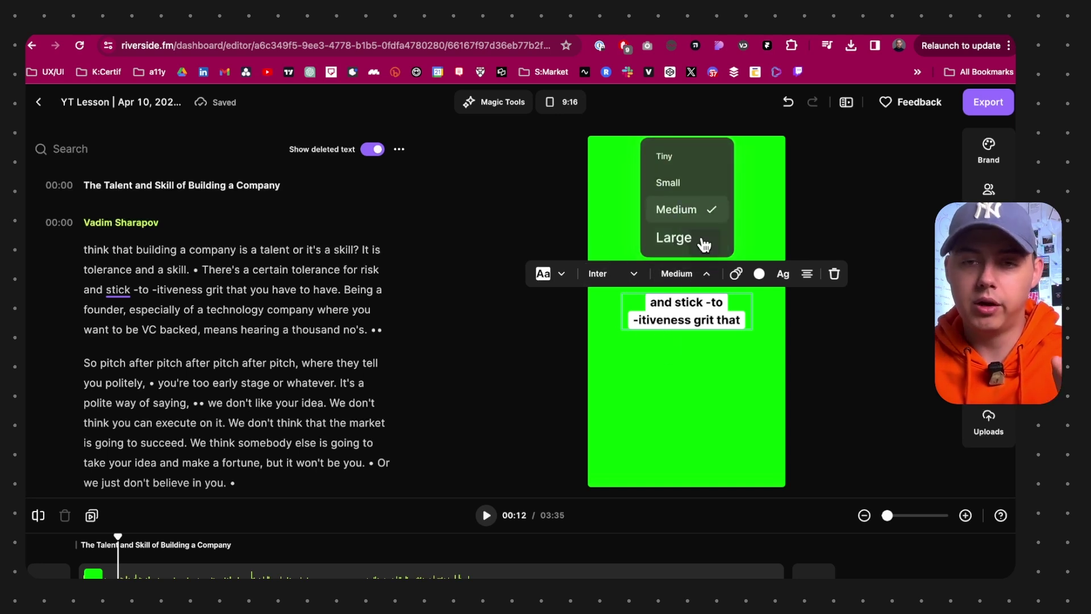
{"action": "left_click", "coordinate": [679, 215]}
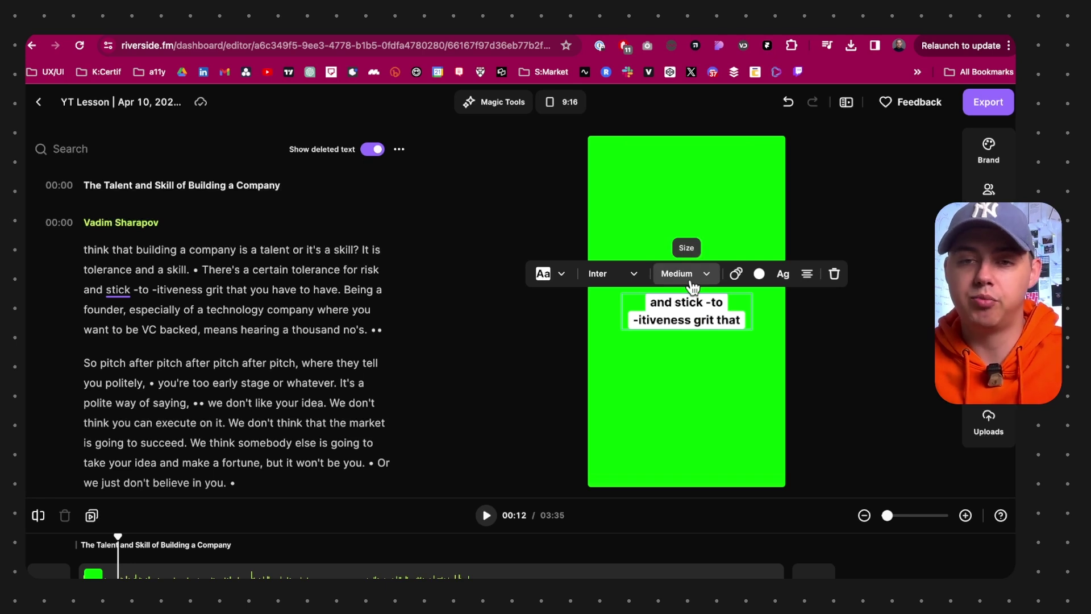
- Set the caption animation to No animation and deselect the captions
{"action": "left_click", "coordinate": [736, 273]}
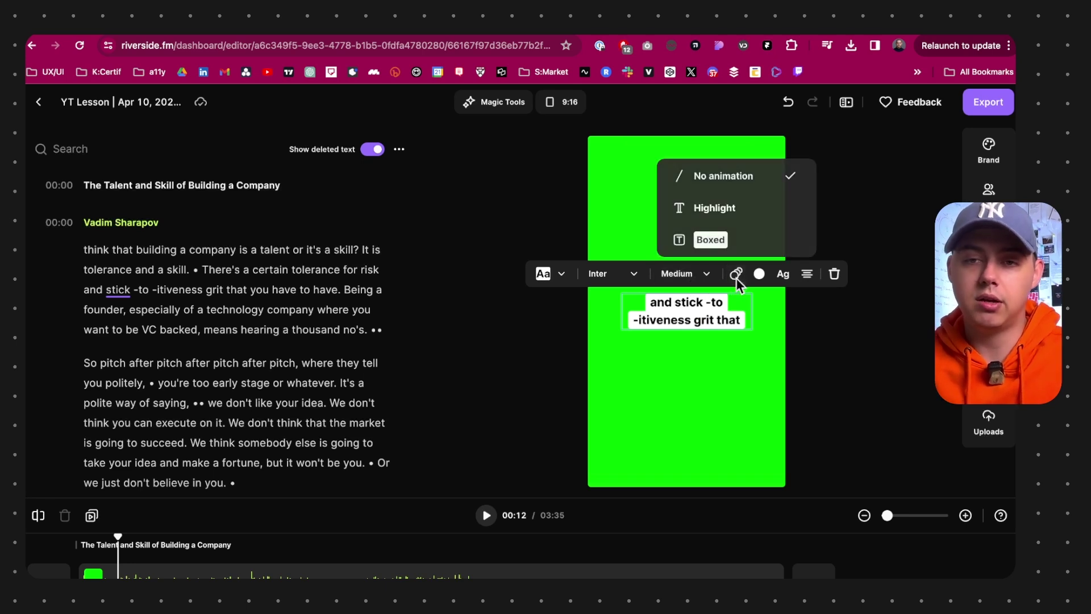
{"action": "left_click", "coordinate": [702, 181]}
{"action": "left_click", "coordinate": [706, 365]}
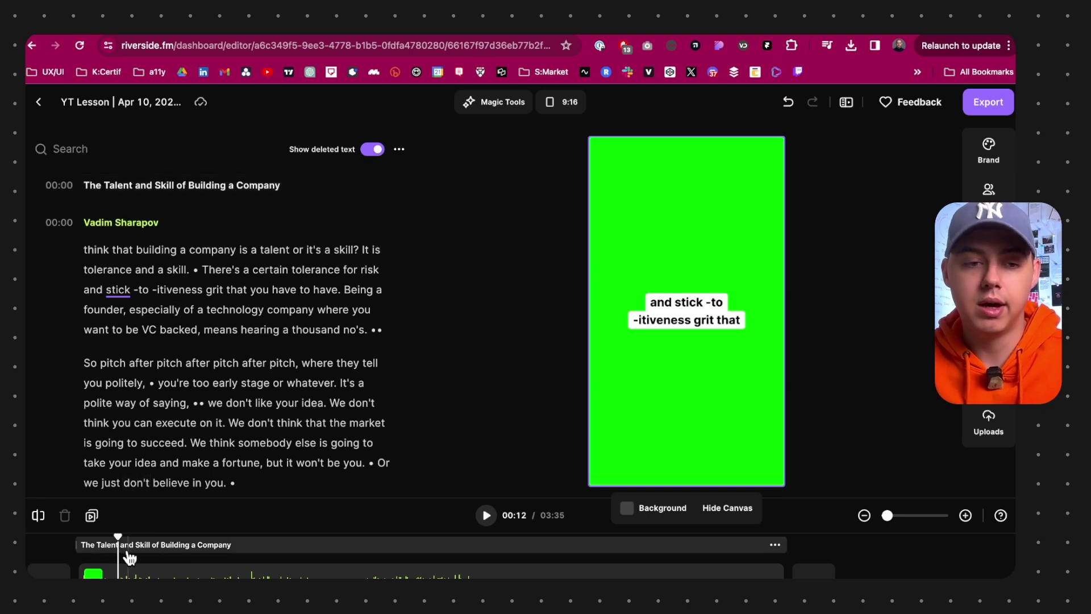
- Check the captions at 00:32, leave the editor and look over the recording's draft and exported edits
{"action": "left_click_drag", "start_coordinate": [118, 535], "coordinate": [182, 545]}
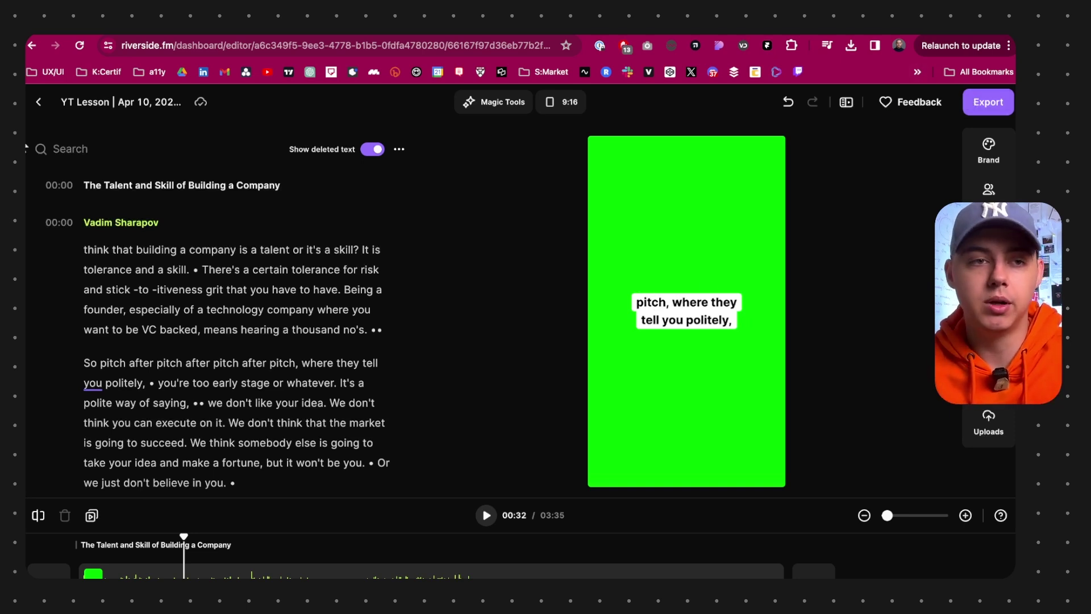
{"action": "left_click", "coordinate": [39, 104]}
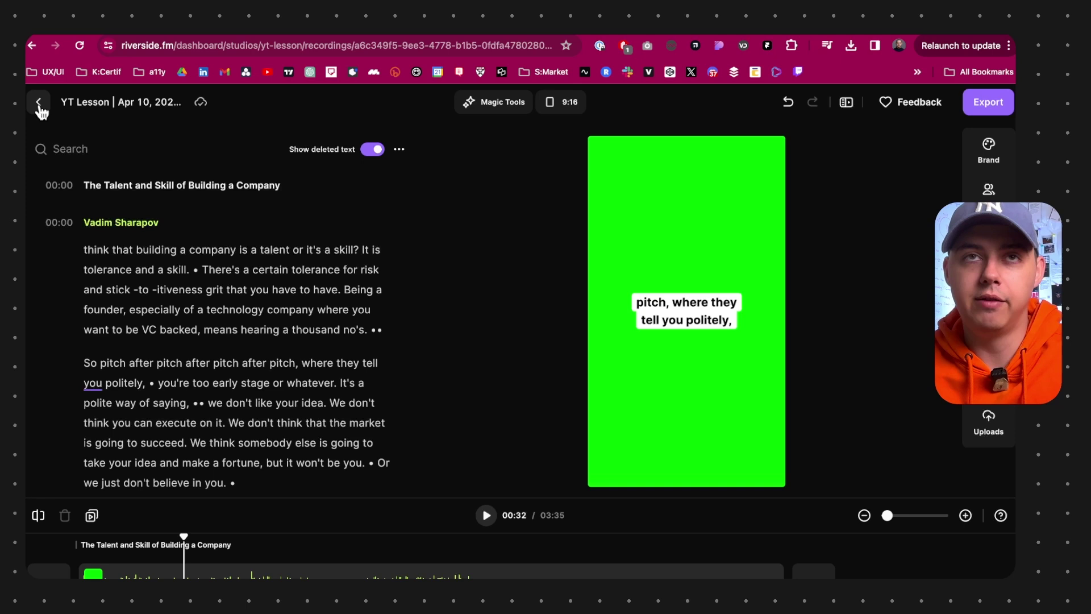
{"action": "scroll", "coordinate": [611, 419], "scroll_direction": "down", "scroll_amount": 4}
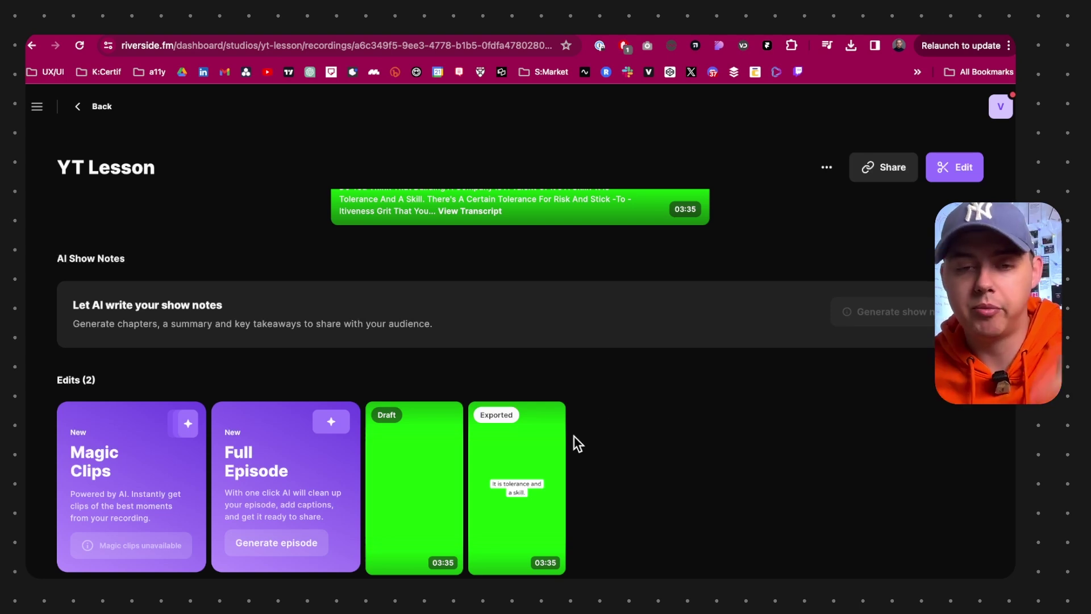
{"action": "mouse_move", "coordinate": [550, 449]}
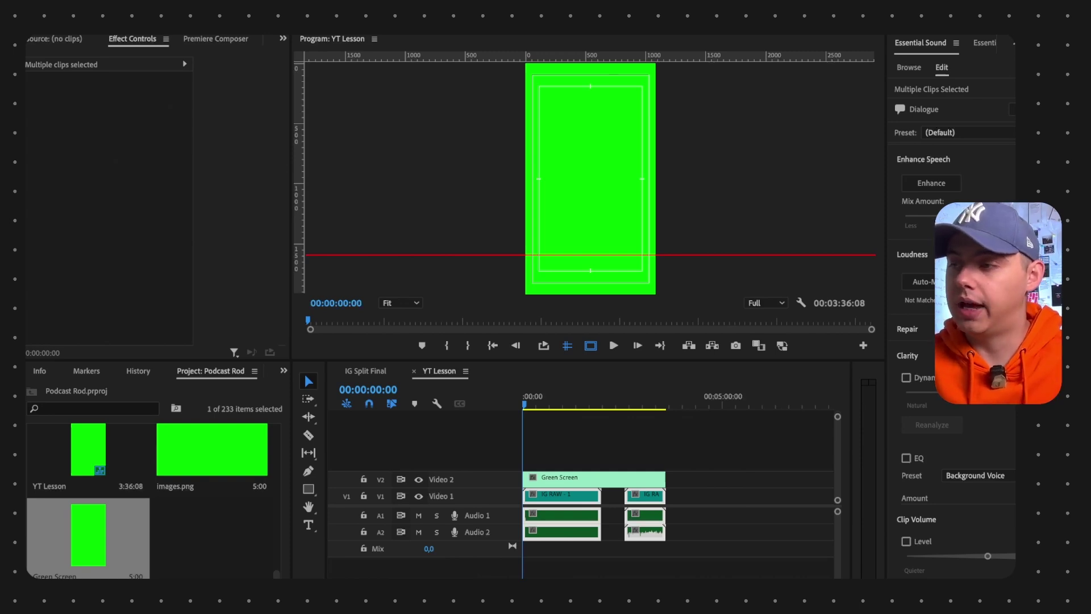
- In Premiere Pro, place the exported Riverside caption video on Video 3 from the sequence start and move the playhead to 00:00:03:00
{"action": "left_click_drag", "start_coordinate": [1080, 170], "coordinate": [521, 461]}
{"action": "left_click", "coordinate": [526, 405]}
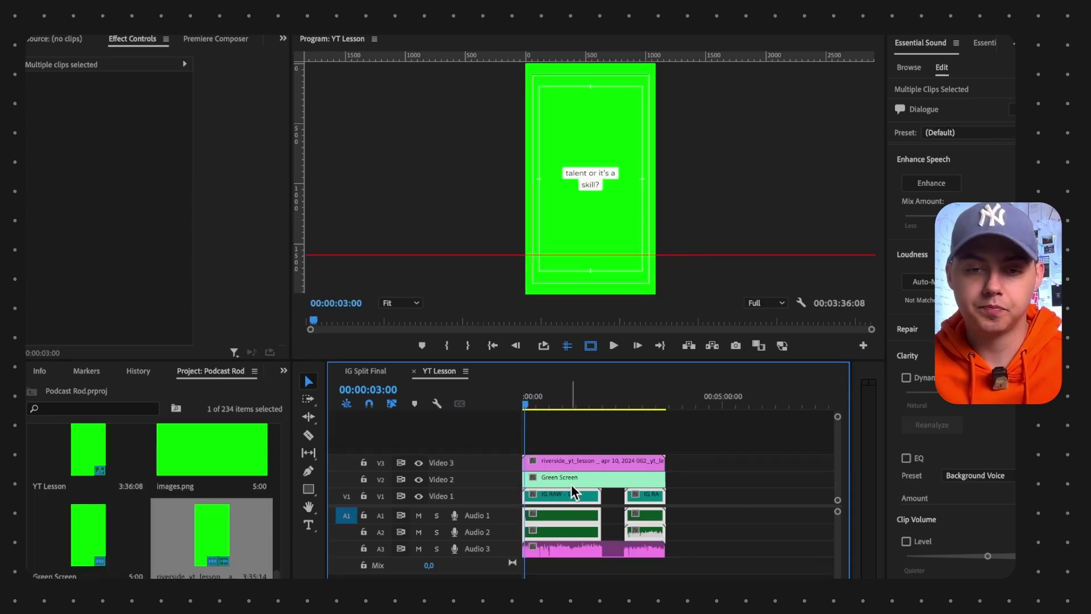
- Delete the Green Screen clip from Video 2 and move the Riverside caption clip down into its place
{"action": "left_click", "coordinate": [572, 482]}
{"action": "key", "text": "Delete"}
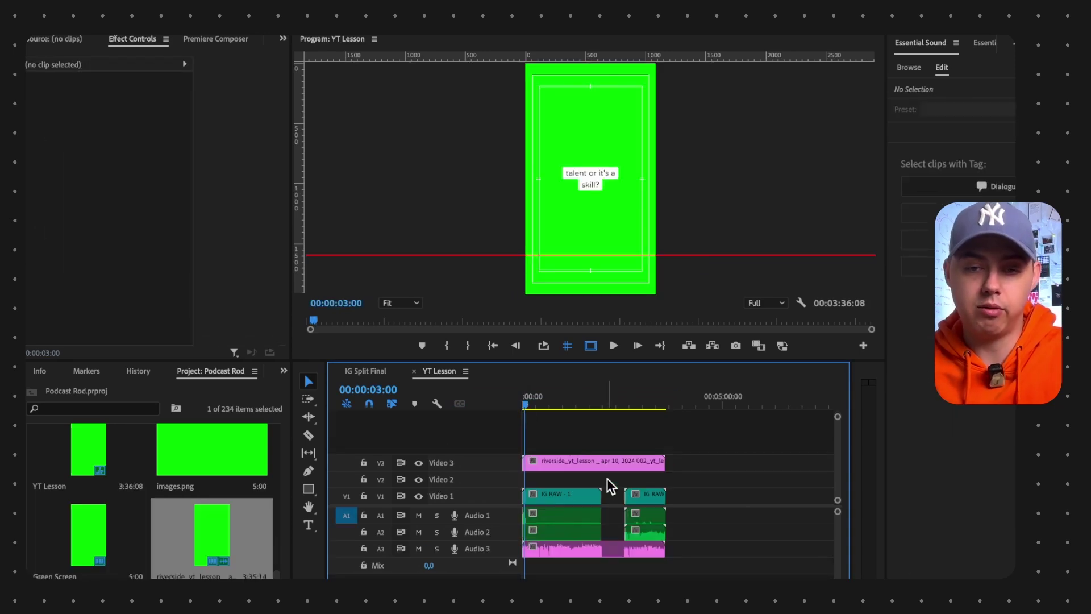
{"action": "left_click_drag", "start_coordinate": [570, 462], "coordinate": [568, 480]}
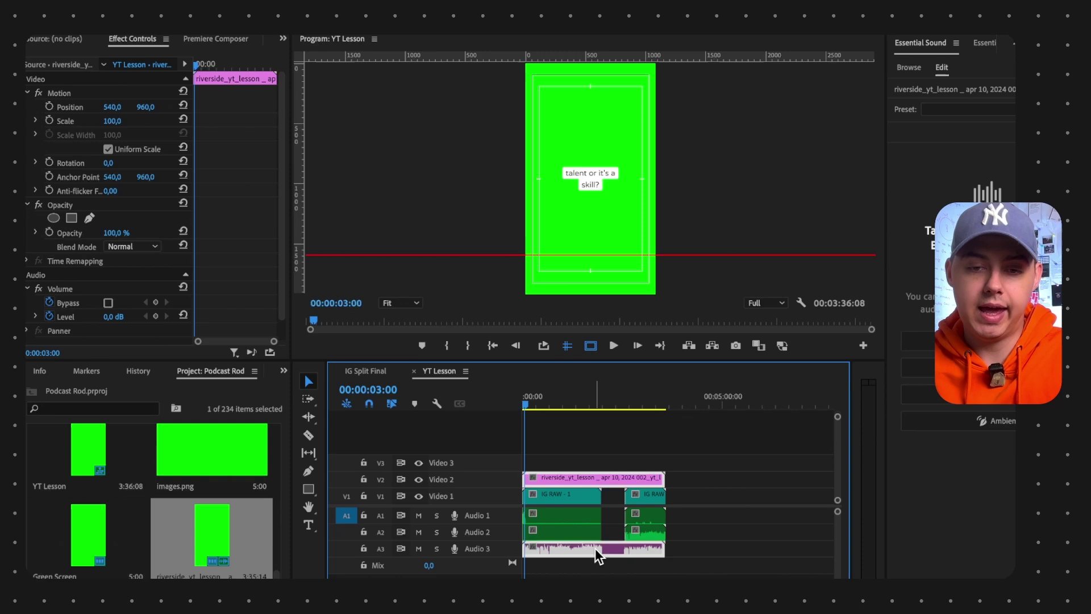
- Delete the Riverside caption clip's audio from Audio 3, keeping its video, and scrub through the captions to 00:02:59:00
{"action": "left_click", "coordinate": [597, 552], "text": "shift"}
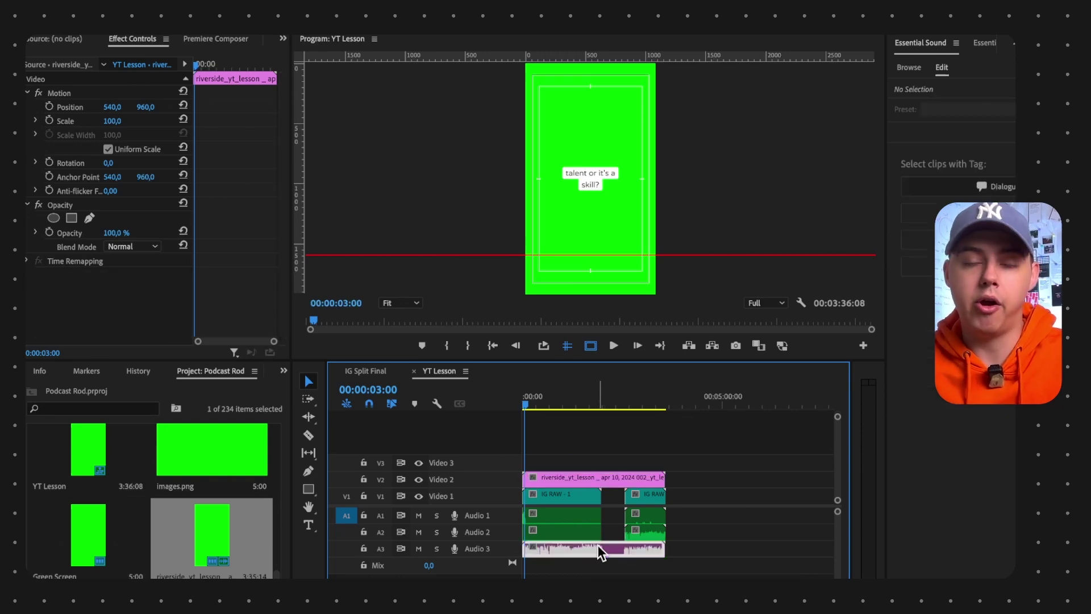
{"action": "left_click", "coordinate": [598, 546]}
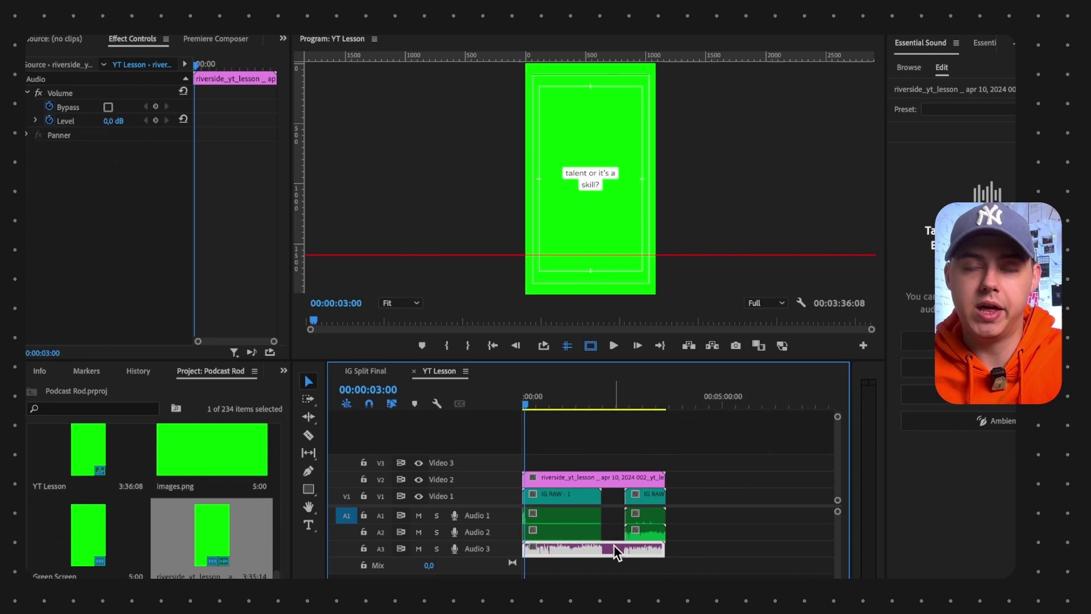
{"action": "key", "text": "Delete"}
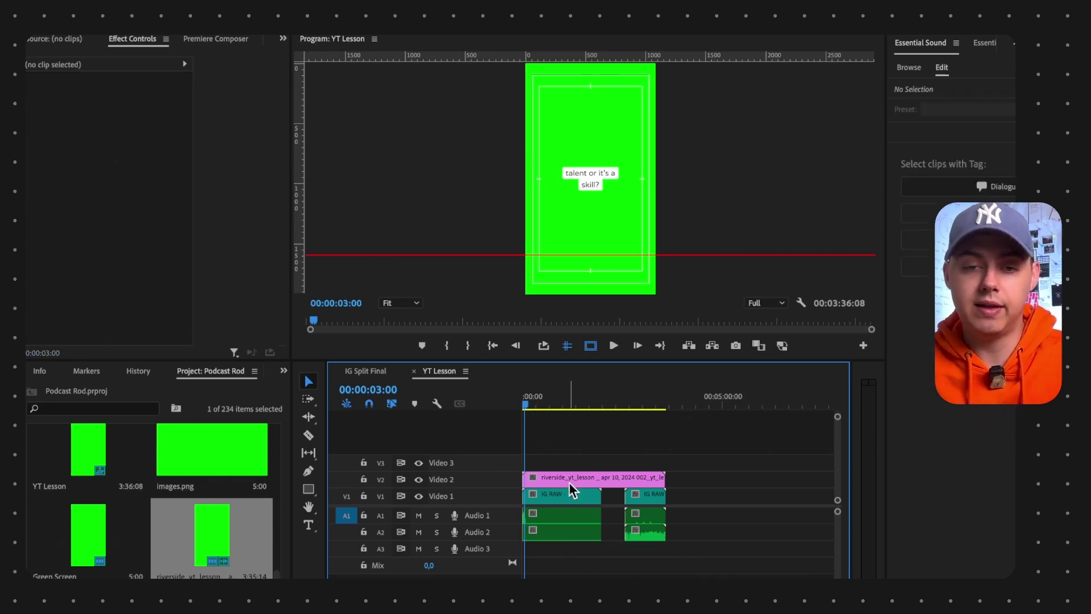
{"action": "left_click_drag", "start_coordinate": [522, 401], "coordinate": [646, 405]}
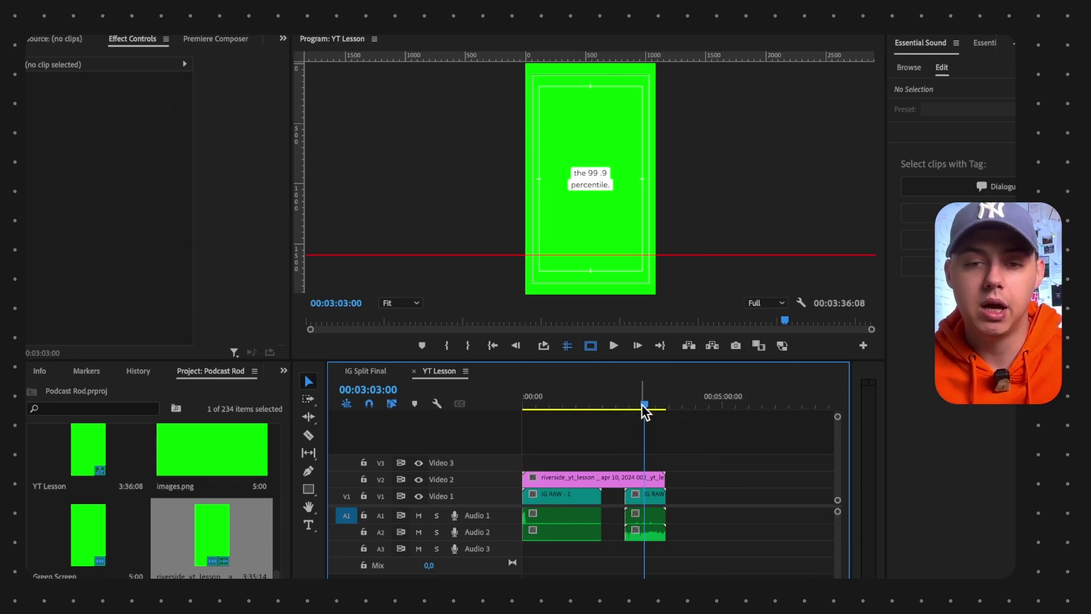
{"action": "left_click_drag", "start_coordinate": [644, 408], "coordinate": [575, 426]}
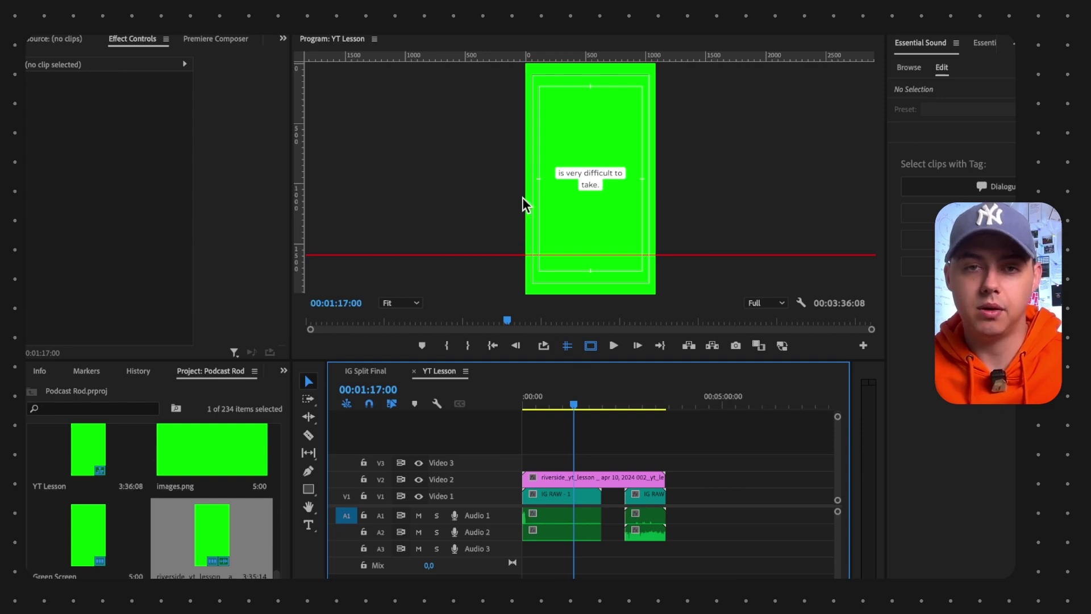
{"action": "left_click_drag", "start_coordinate": [574, 405], "coordinate": [643, 405]}
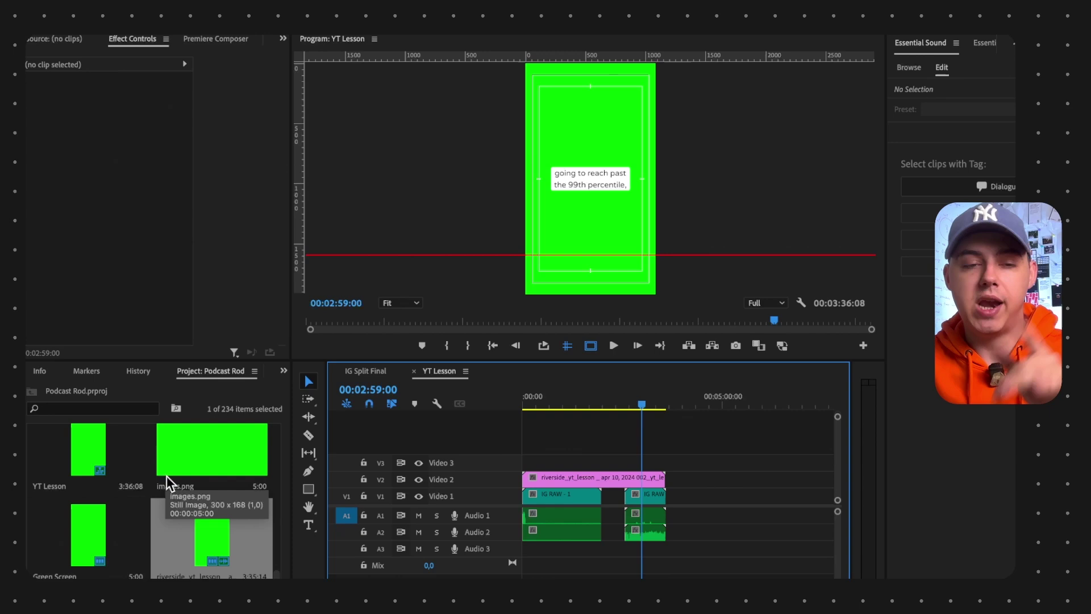
- Apply the Ultra Key effect to the Riverside caption clip on Video 2 and sample its green background as the key colour
{"action": "key", "text": "shift+7"}
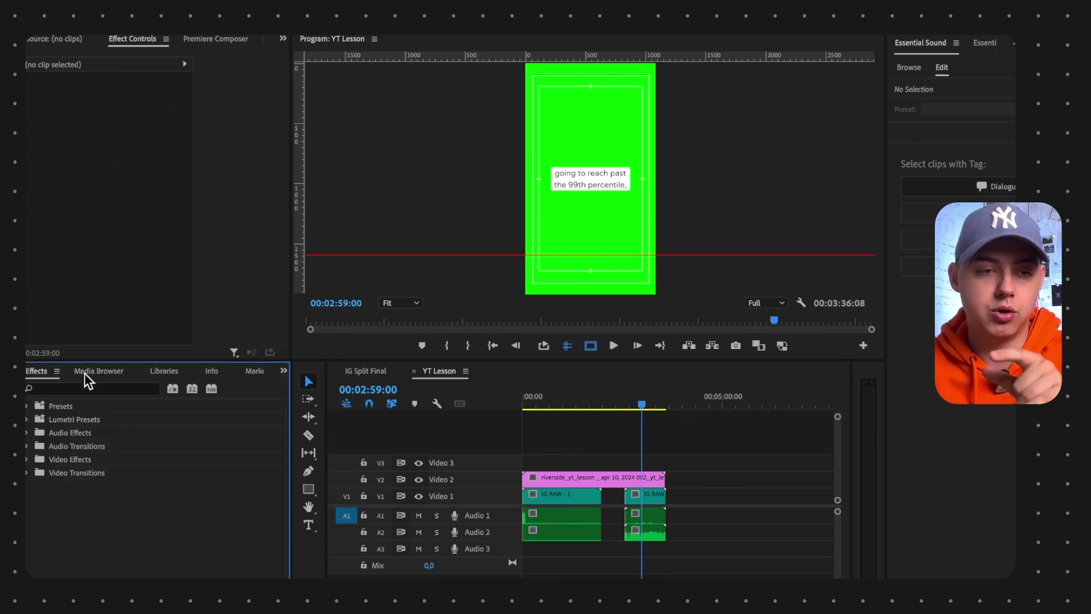
{"action": "left_click", "coordinate": [64, 390]}
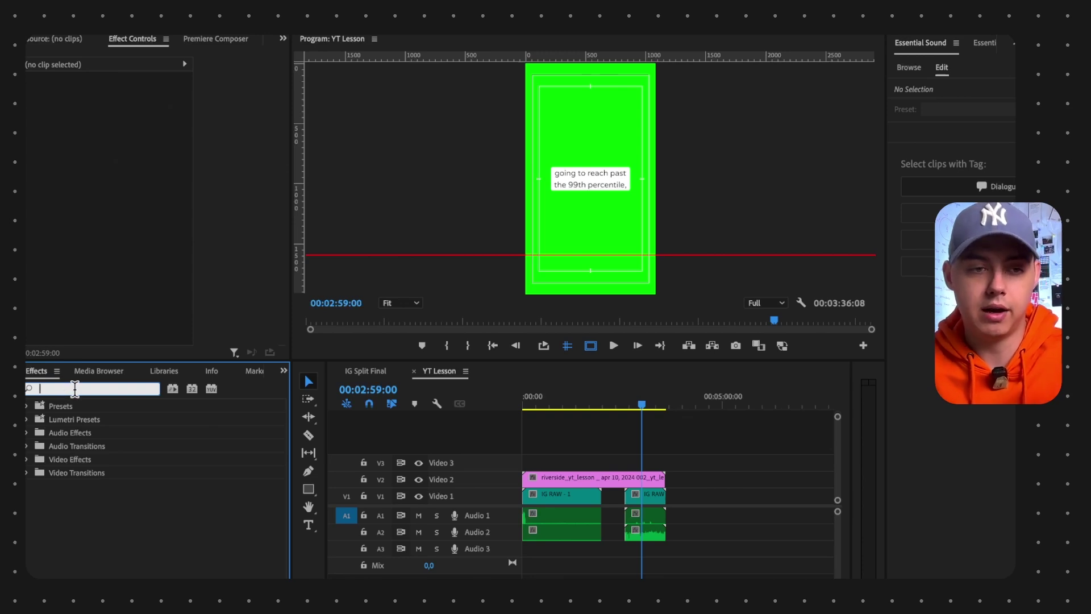
{"action": "type", "text": "Ultra"}
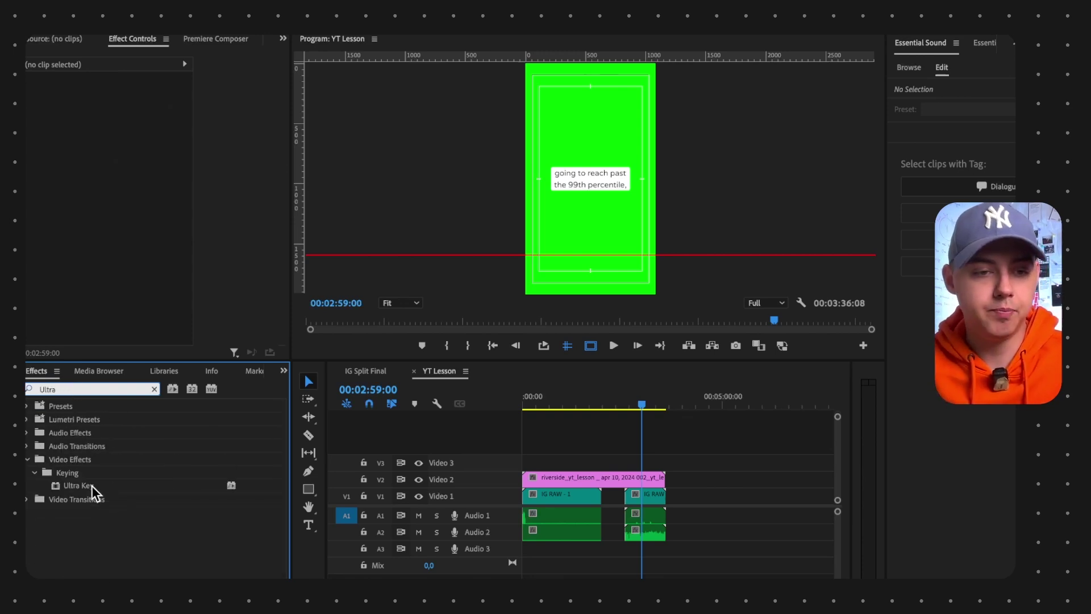
{"action": "left_click_drag", "start_coordinate": [91, 486], "coordinate": [537, 473]}
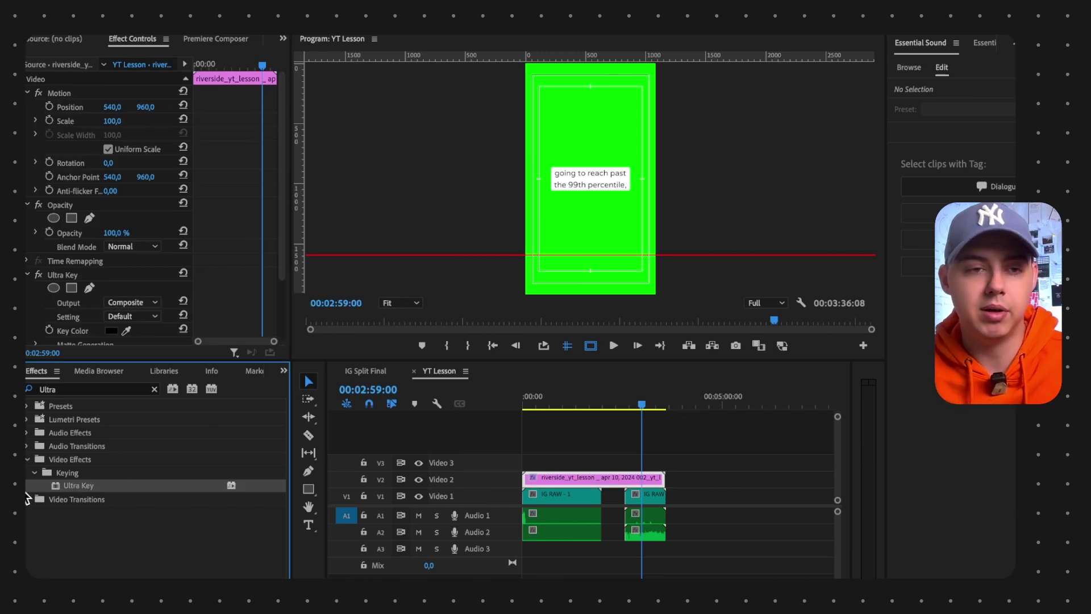
{"action": "scroll", "coordinate": [149, 265], "scroll_direction": "down", "scroll_amount": 3}
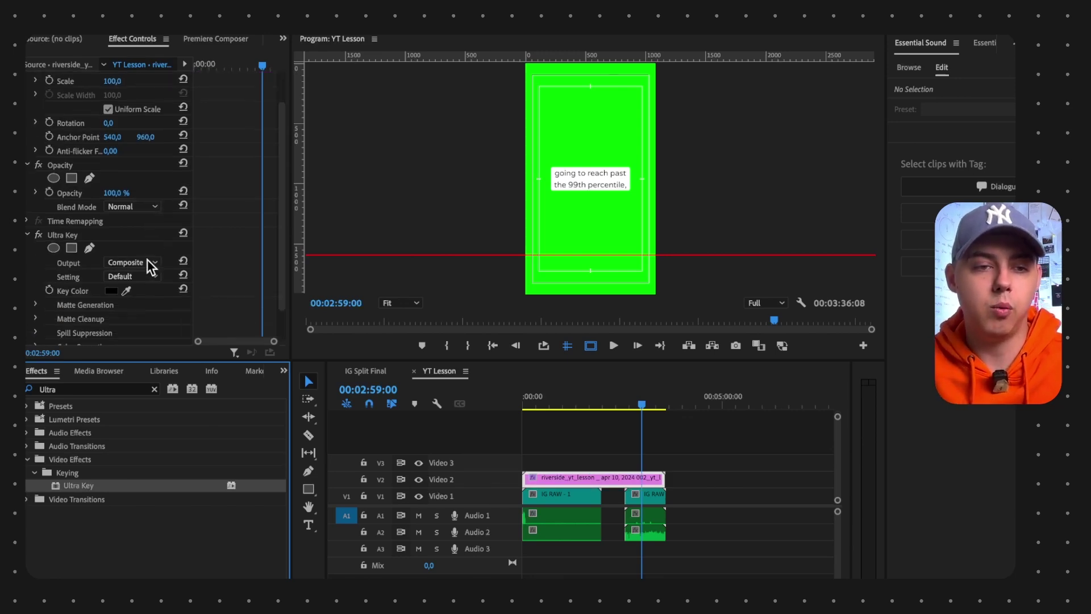
{"action": "left_click", "coordinate": [126, 291]}
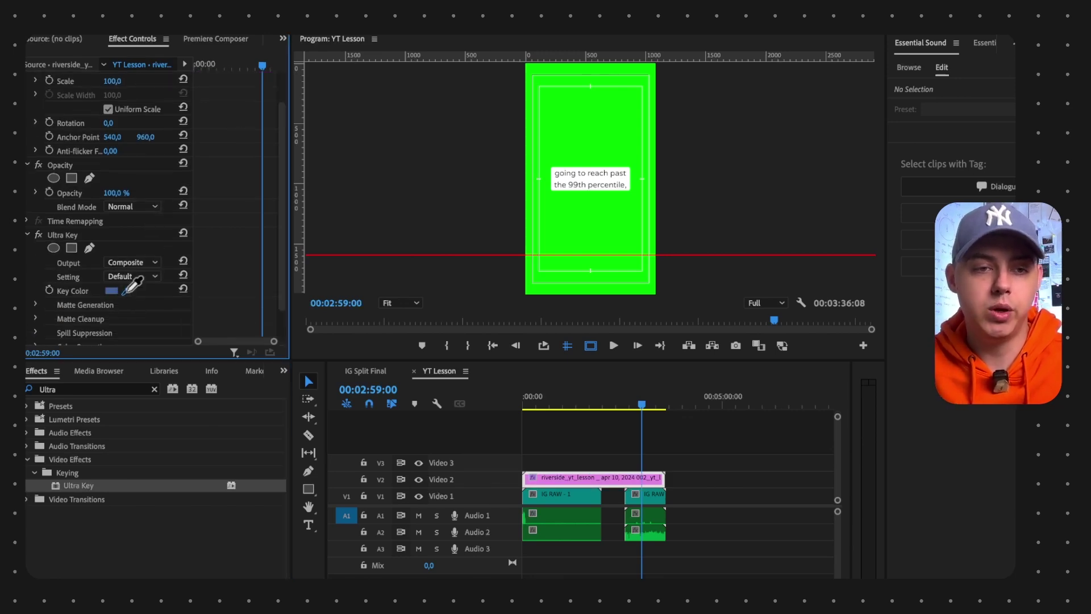
{"action": "left_click", "coordinate": [585, 128]}
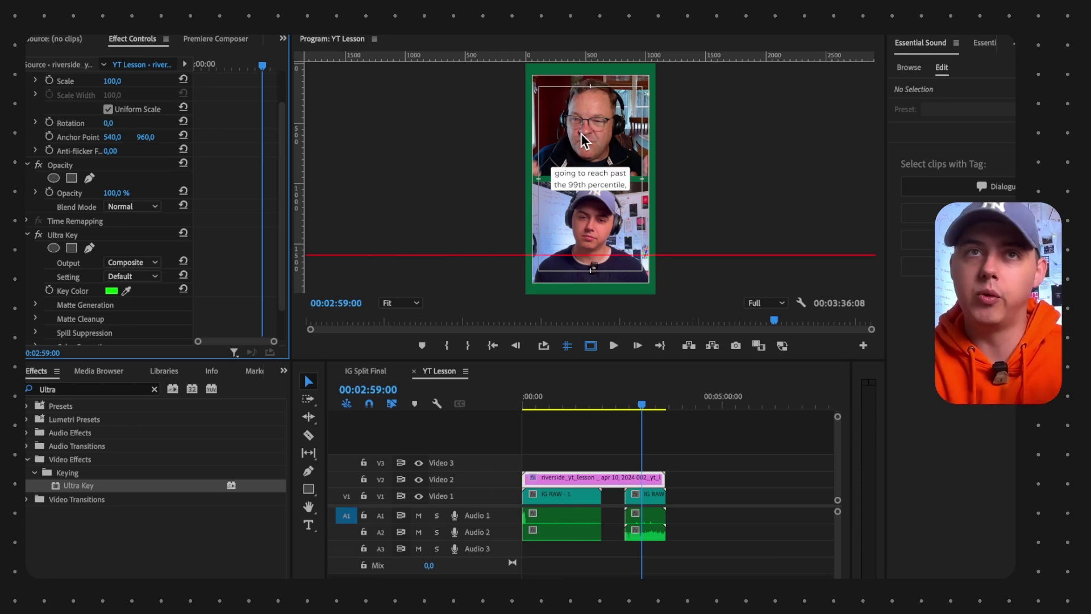
- Try the Aggressive setting for the caption clip's Ultra Key effect and undo the change
{"action": "left_click", "coordinate": [129, 276]}
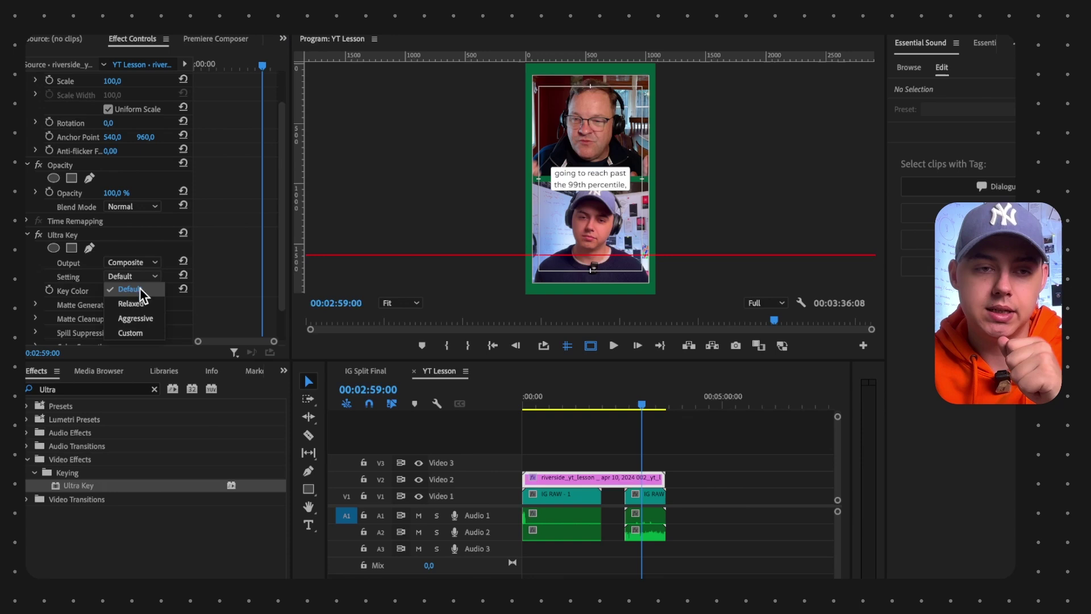
{"action": "left_click", "coordinate": [136, 319]}
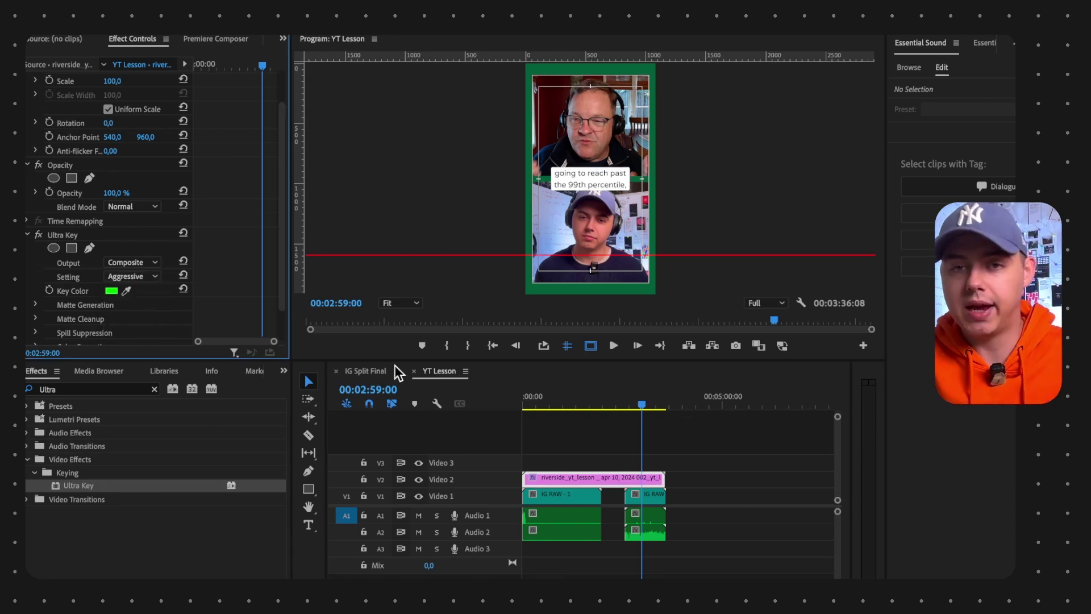
{"action": "key", "text": "ctrl+z"}
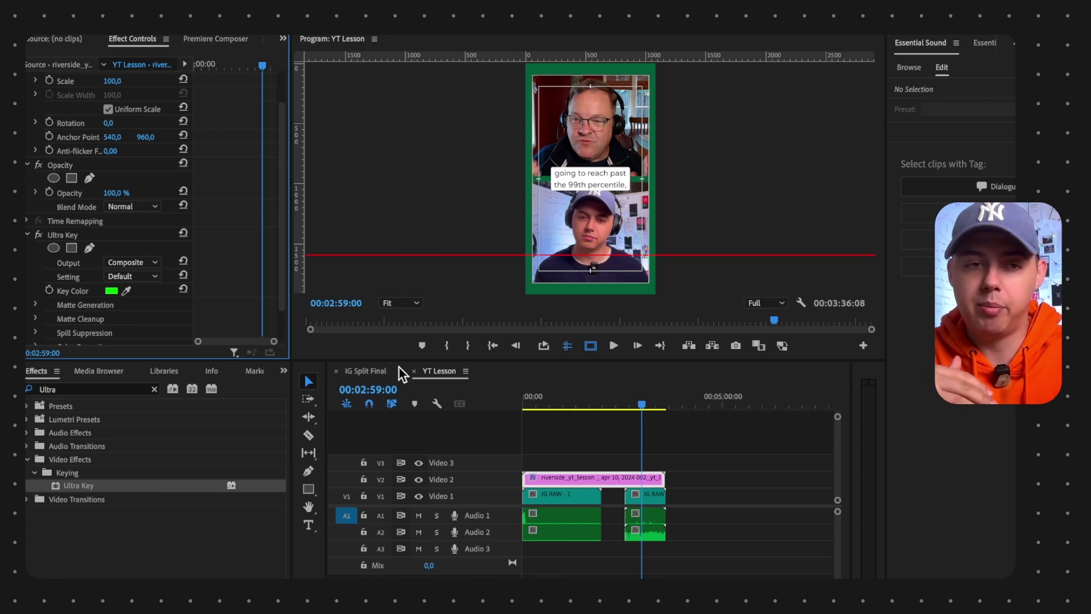
{"action": "left_click", "coordinate": [191, 367]}
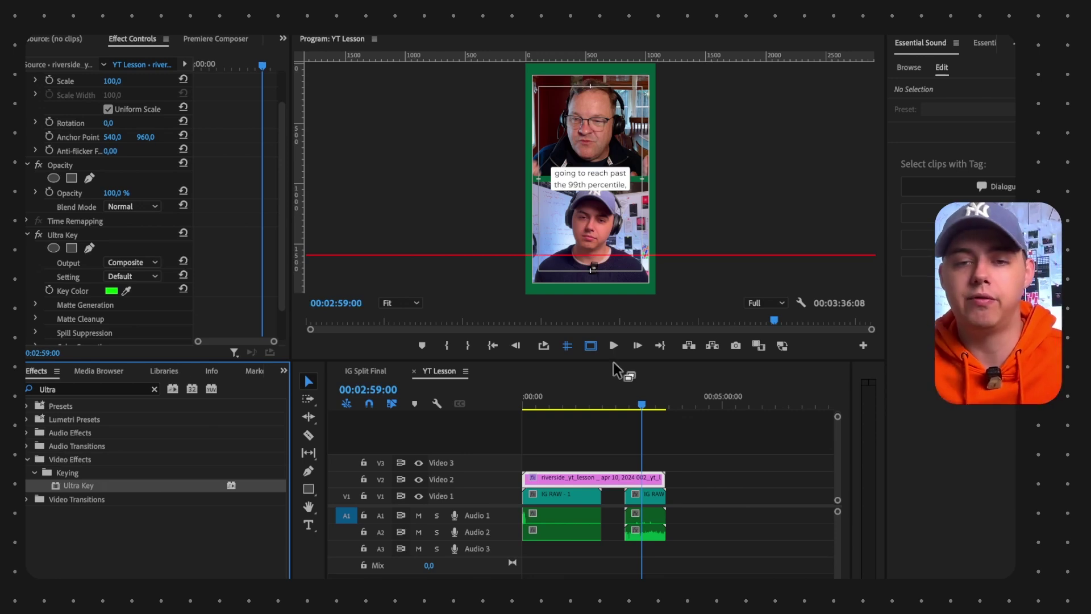
- At 00:00:57:00, try moving the captions down over the lower speaker to about position 545,5 / 1380,5 and undo the move
{"action": "left_click_drag", "start_coordinate": [653, 407], "coordinate": [562, 415]}
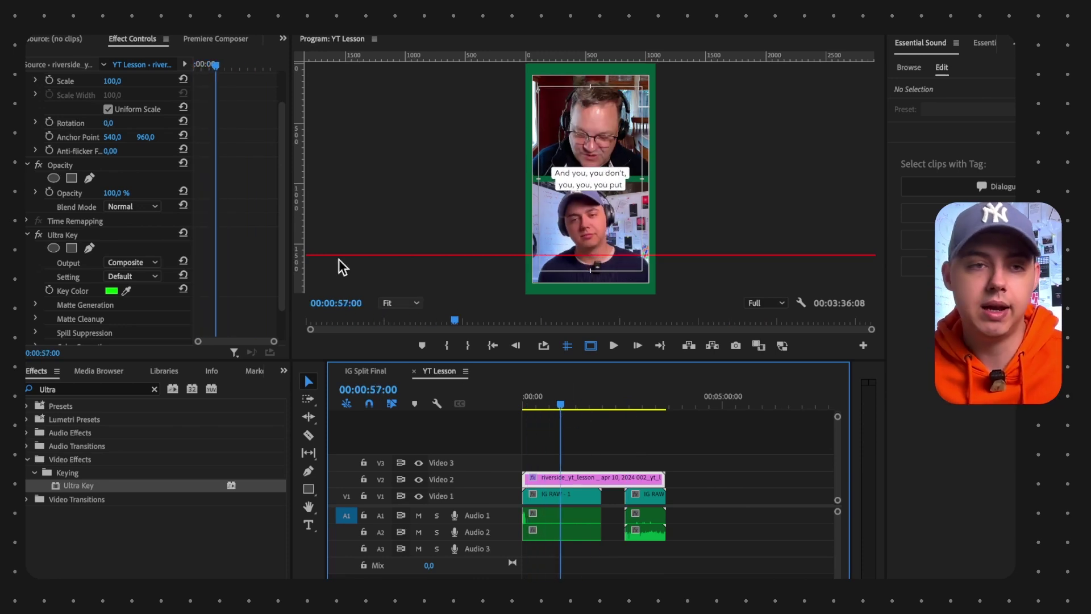
{"action": "scroll", "coordinate": [91, 105], "scroll_direction": "up", "scroll_amount": 2}
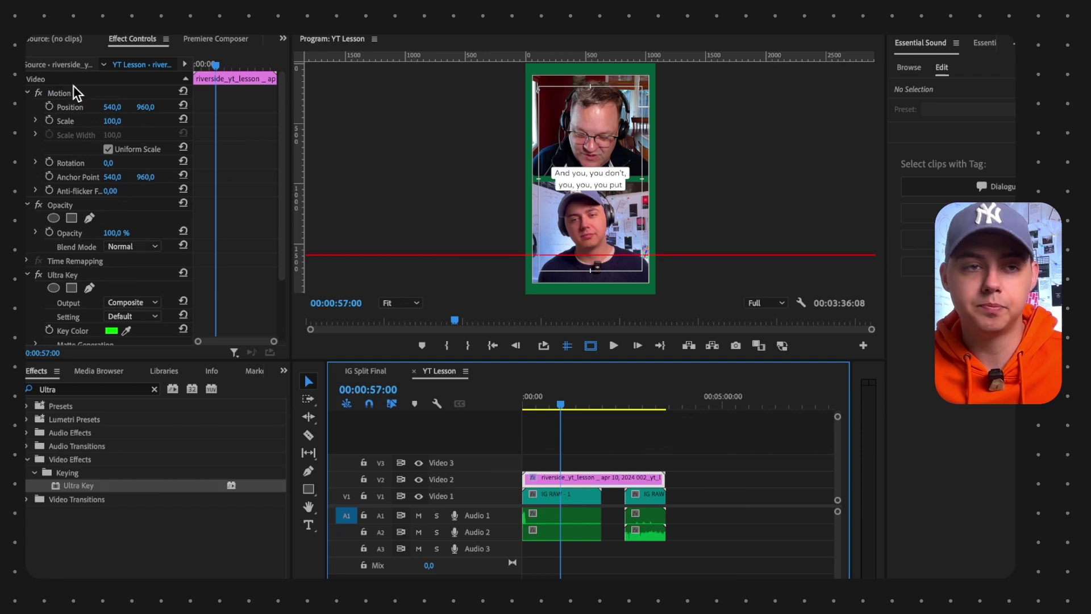
{"action": "left_click", "coordinate": [67, 94]}
{"action": "left_click_drag", "start_coordinate": [612, 173], "coordinate": [612, 226]}
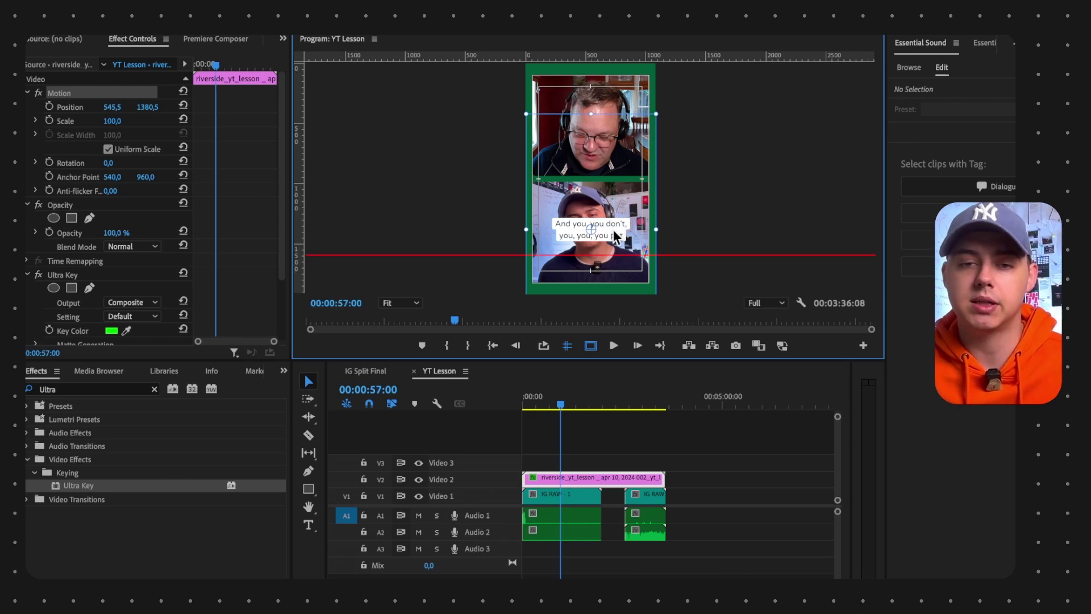
{"action": "key", "text": "ctrl+z"}
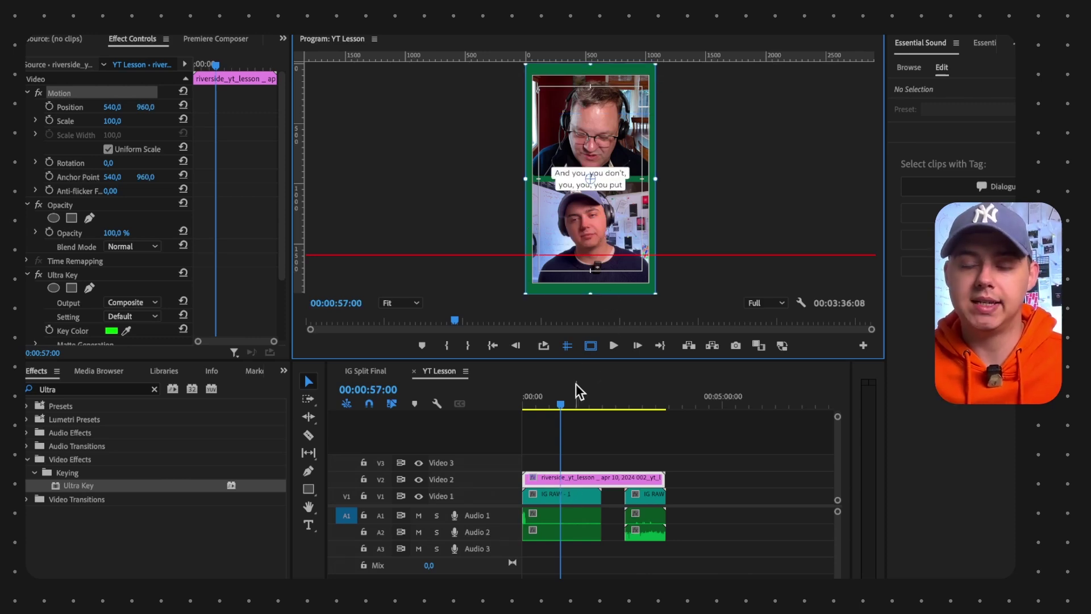
- Split the Riverside caption clip at both edges of the gap in the footage, at 00:01:59:15 and 00:02:34:13
{"action": "left_click_drag", "start_coordinate": [560, 404], "coordinate": [517, 407]}
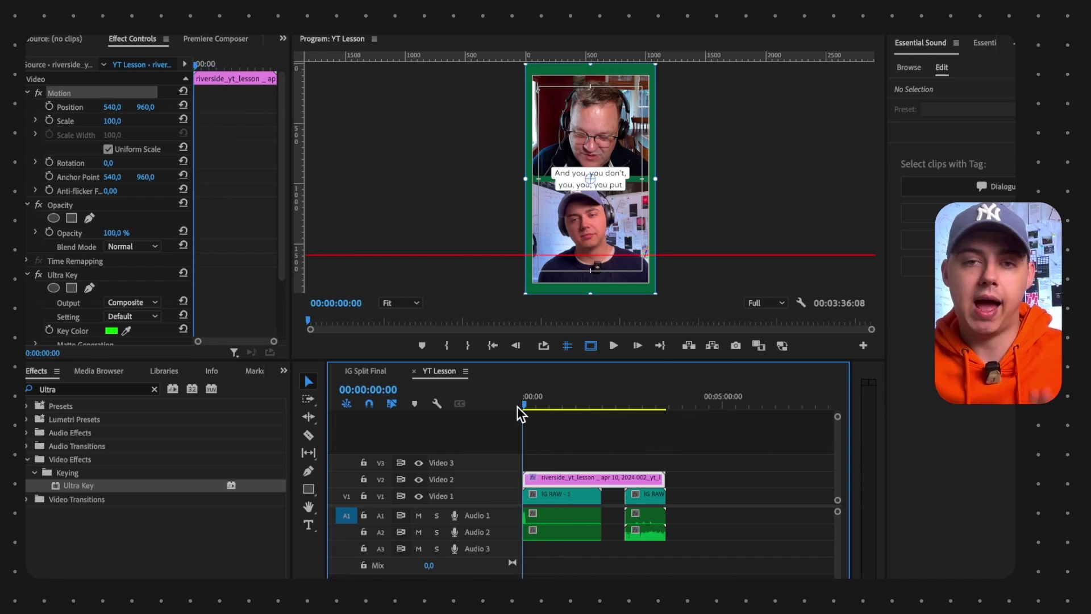
{"action": "key", "text": "Down"}
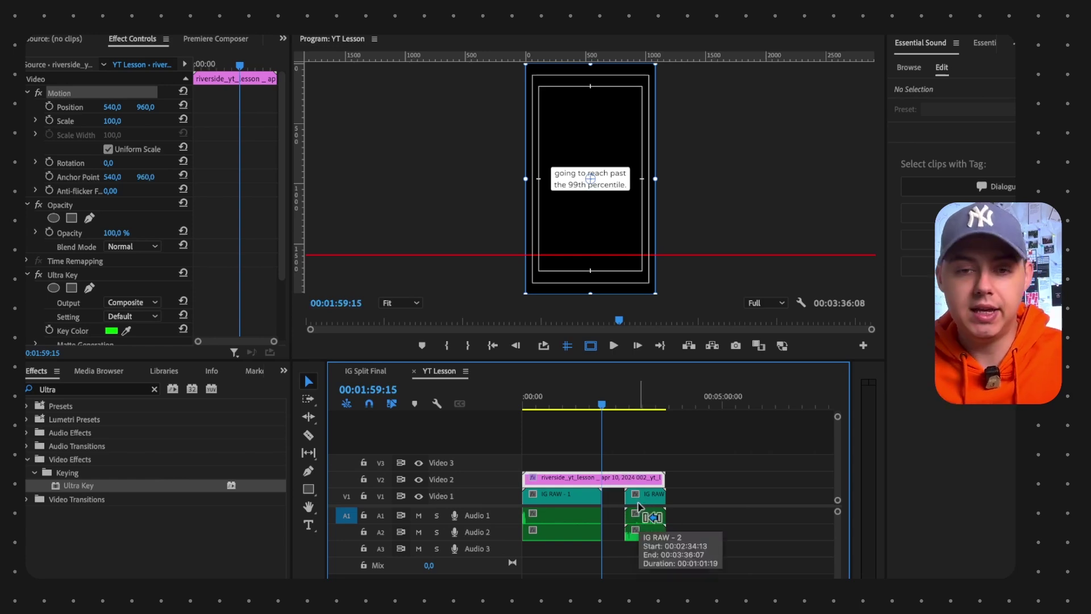
{"action": "key", "text": "ctrl+k"}
{"action": "key", "text": "Down"}
{"action": "key", "text": "ctrl+k"}
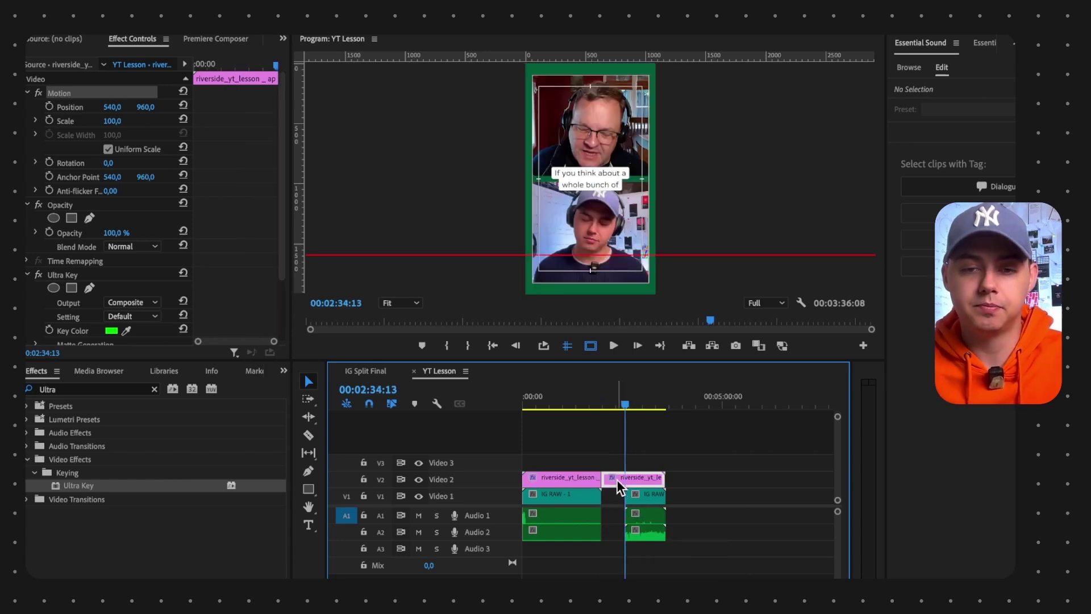
- Delete the caption segment above the gap between the two footage clips and return the playhead to the sequence start
{"action": "left_click", "coordinate": [612, 480]}
{"action": "key", "text": "Delete"}
{"action": "left_click_drag", "start_coordinate": [629, 407], "coordinate": [520, 421]}
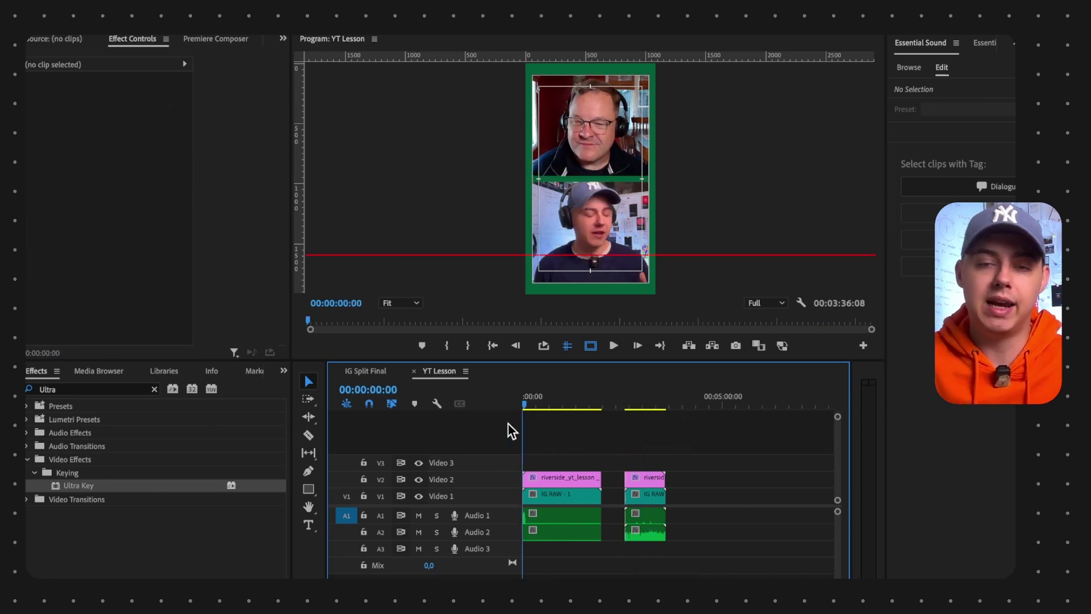